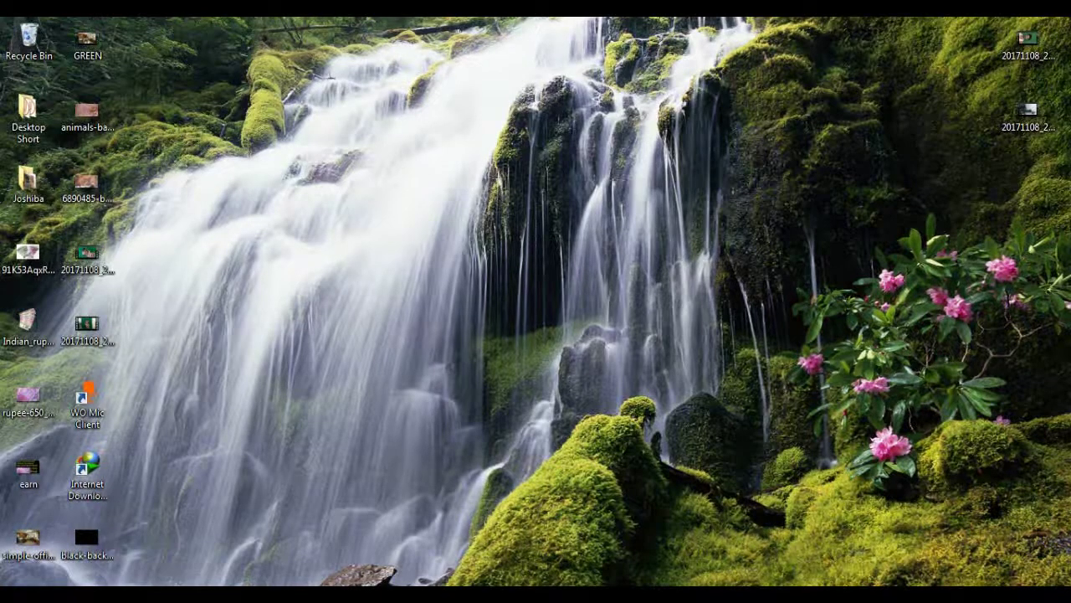
- Open the Windows Services console by running services.msc
key("super")
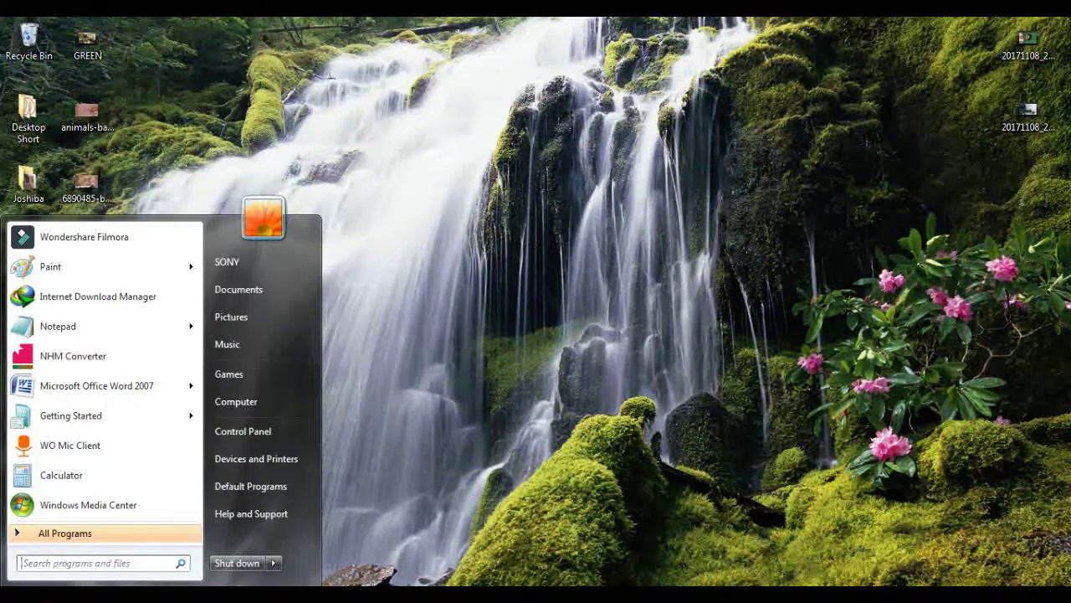
type("run")
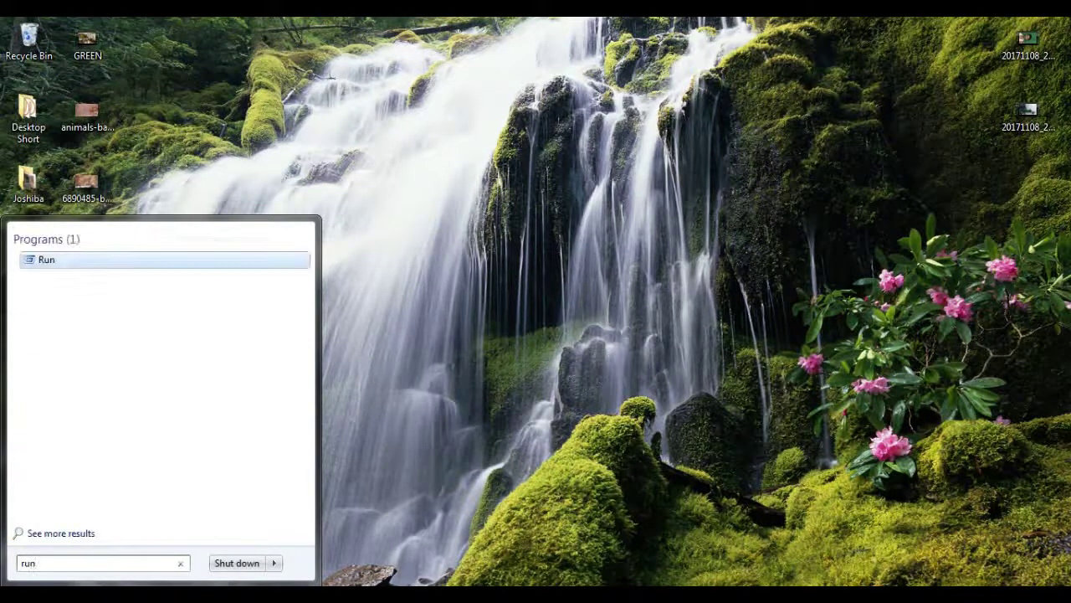
key("Return")
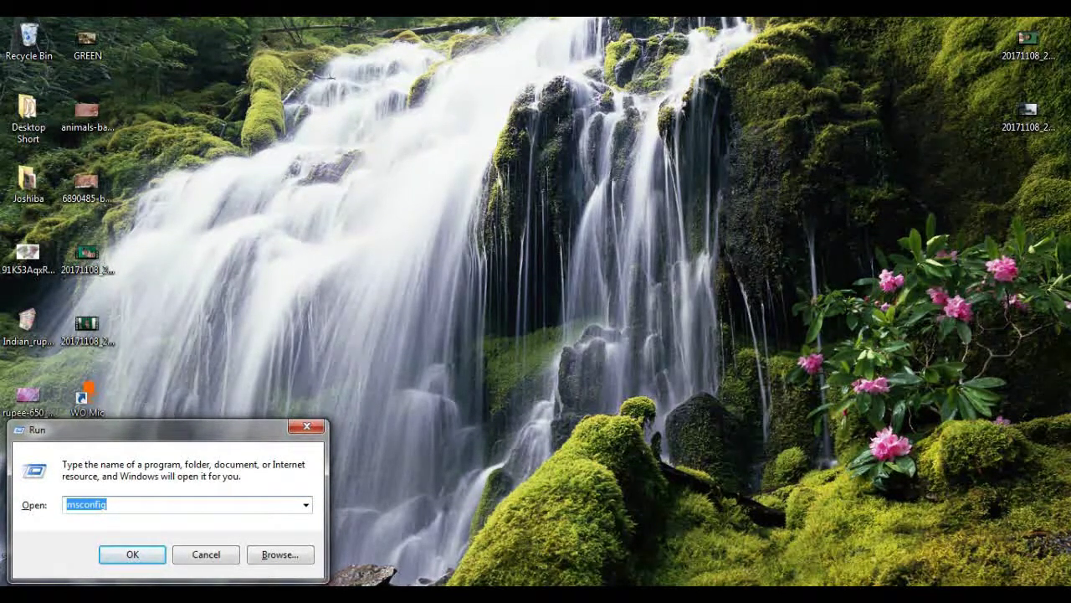
type("ser")
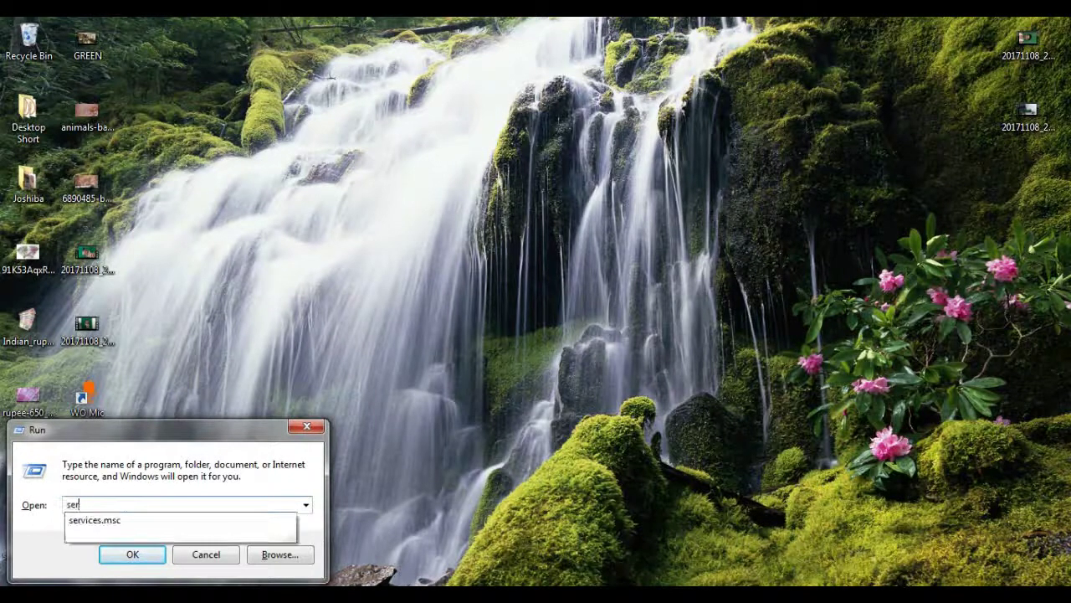
key("Down")
key("Return")
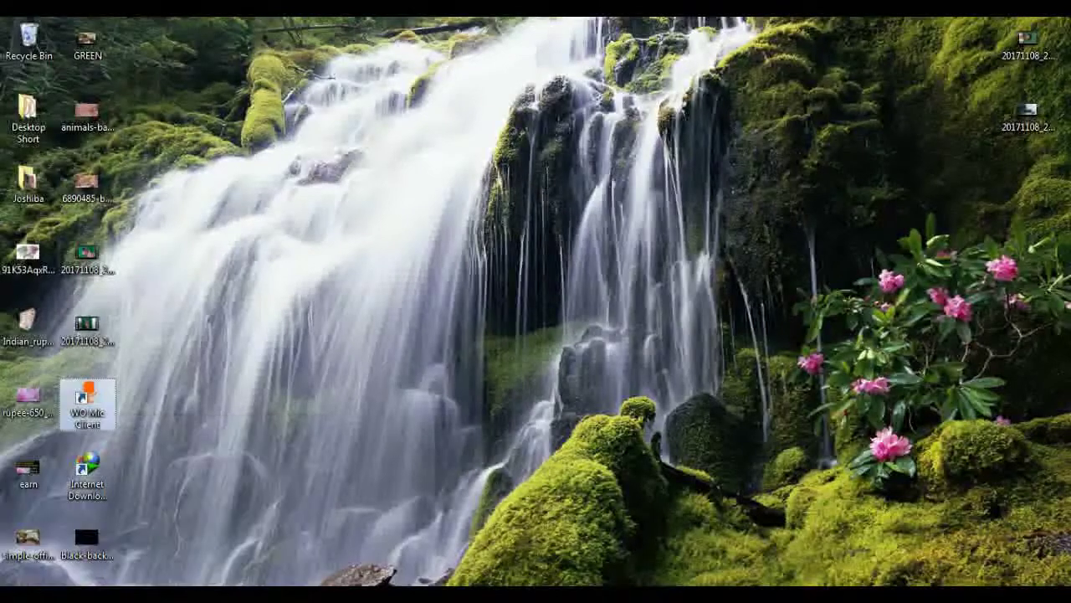
- Open the Control Panel list for uninstalling programs, select Adobe Photoshop CC 2017 (32 Bit), and look through the remaining installed programs
left_click(571, 277)
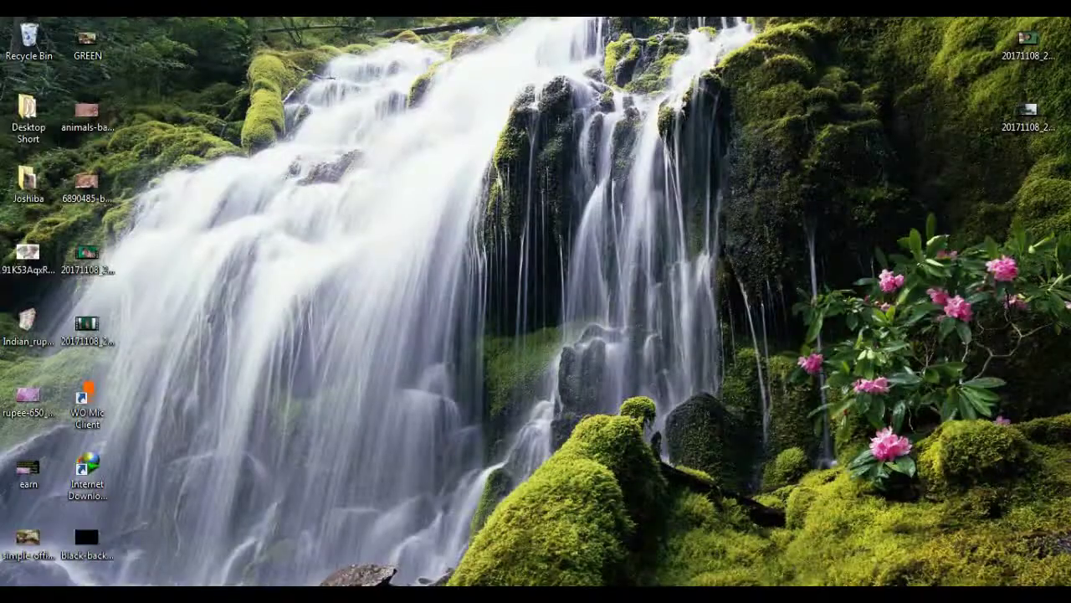
key("super")
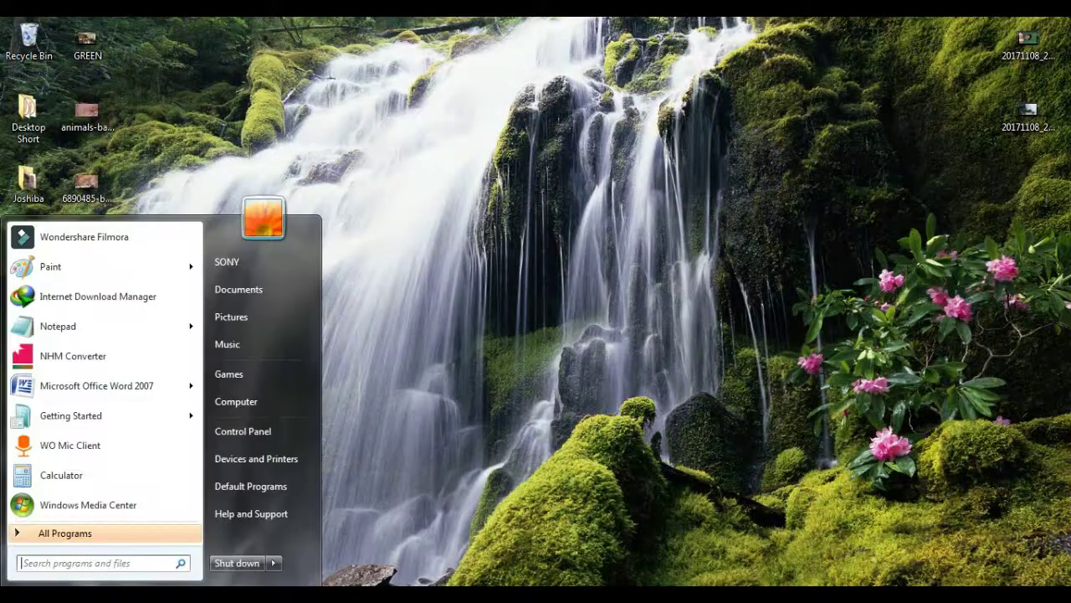
left_click(245, 439)
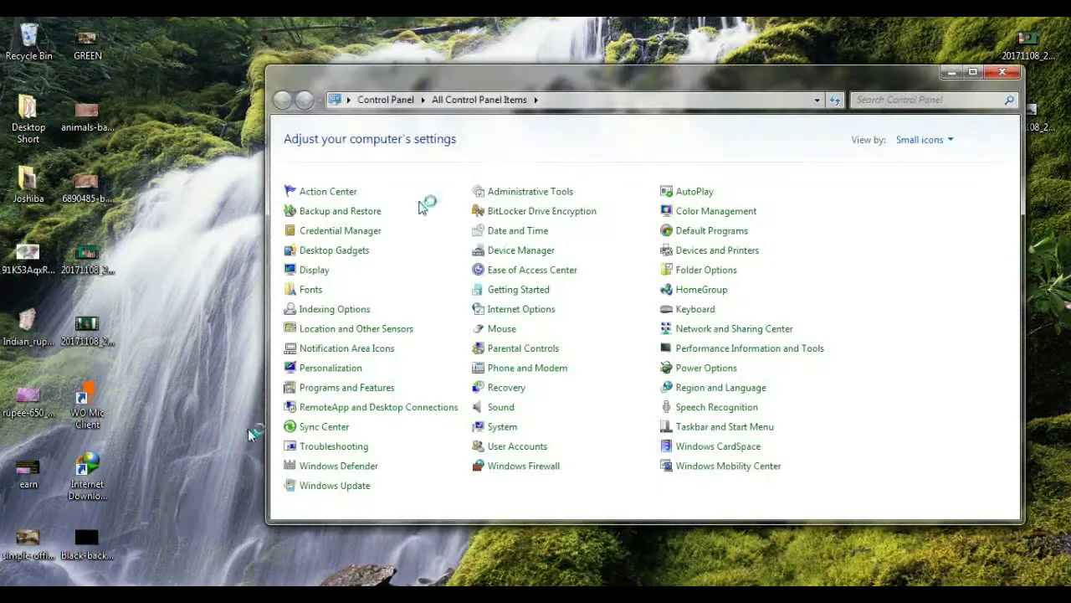
left_click(389, 99)
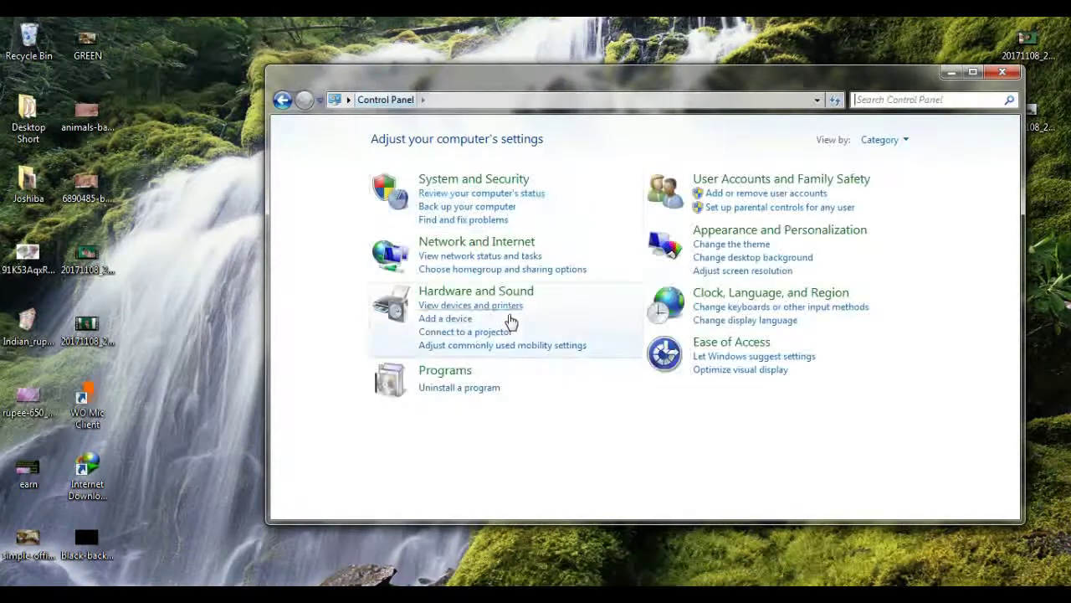
left_click(476, 388)
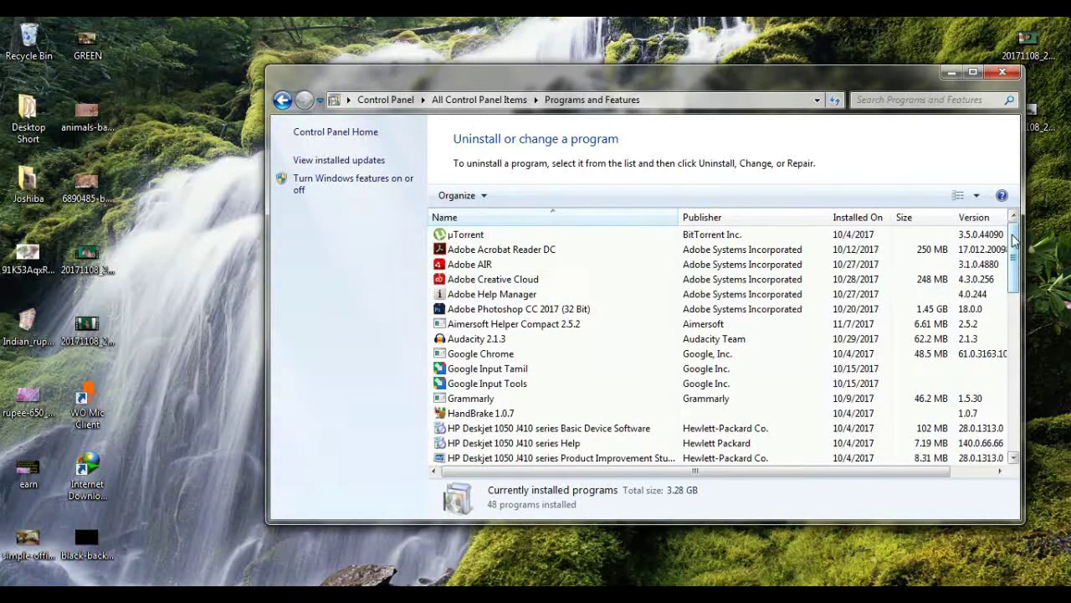
left_click(659, 312)
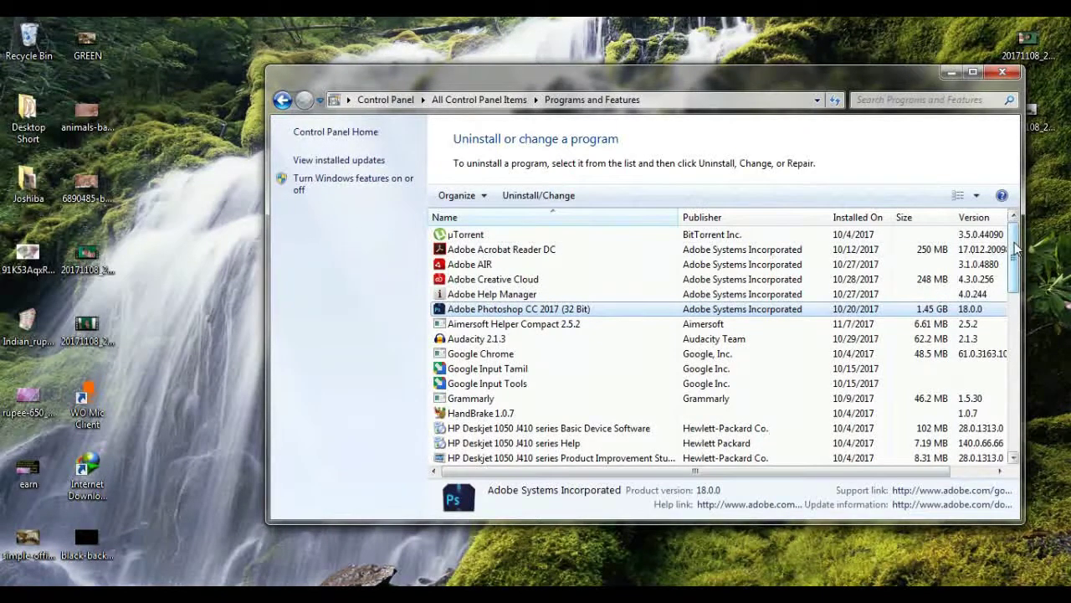
left_click_drag(1014, 251, 1013, 321)
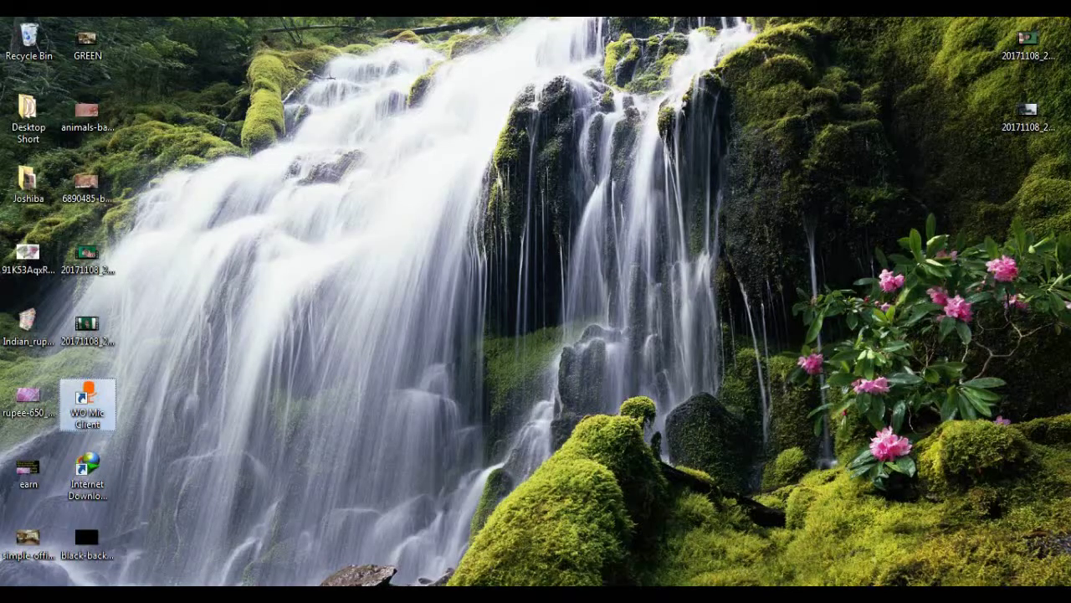
- Search for the Ease of Access Center and open its "Make it easier to focus on tasks" settings
key("super")
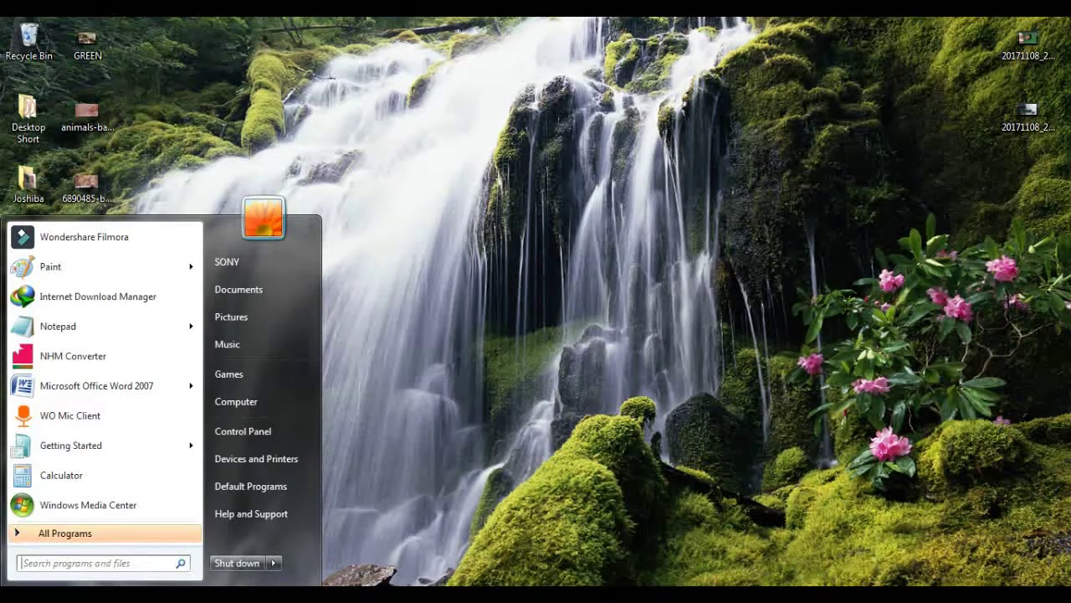
type("ease")
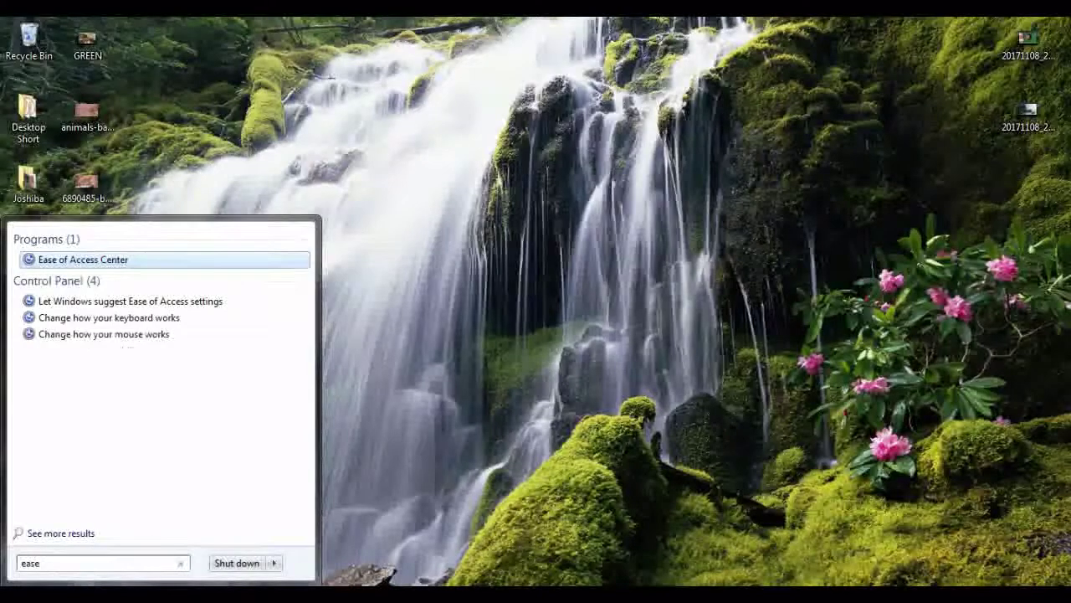
key("Return")
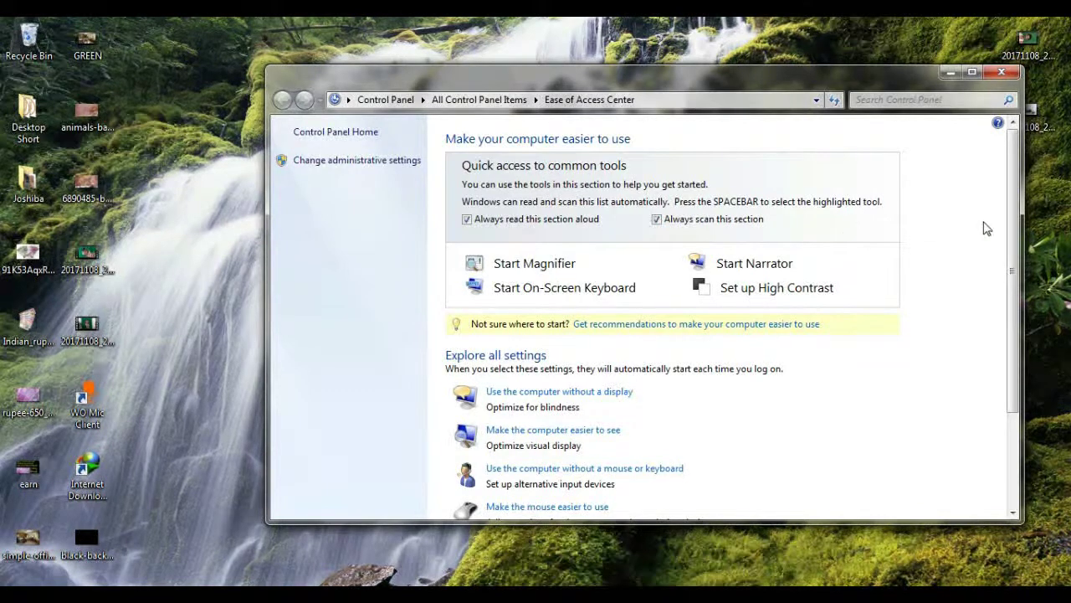
left_click_drag(1011, 192, 1011, 312)
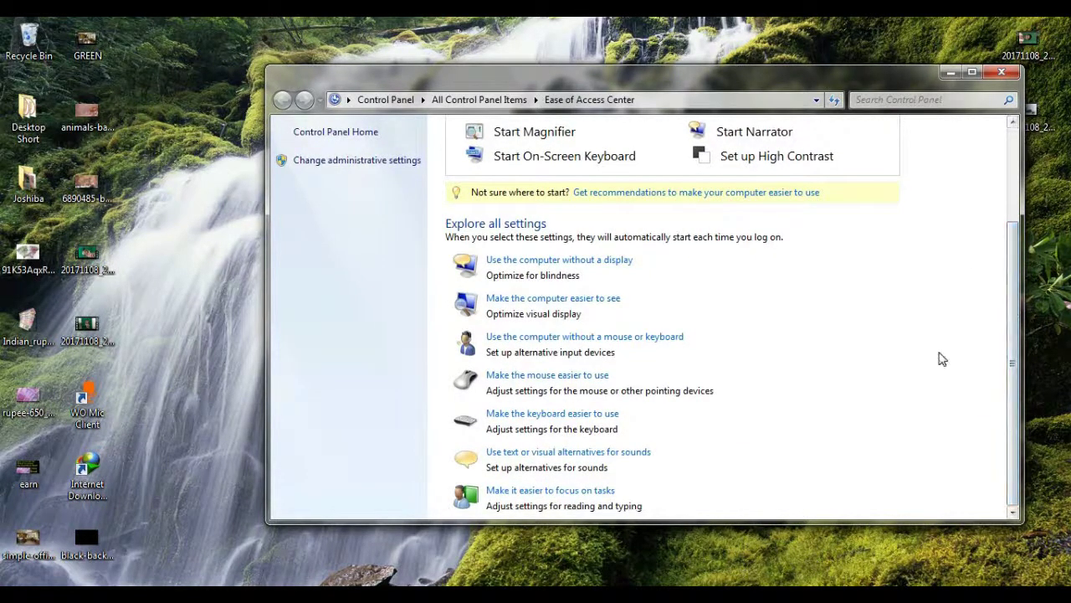
left_click(586, 492)
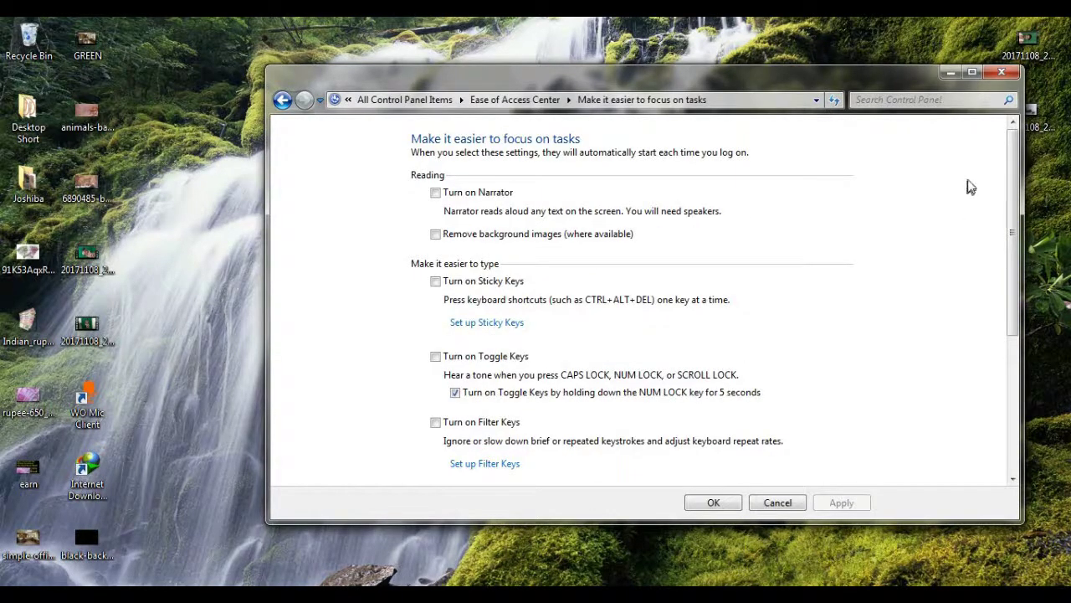
- Enable "Turn off all unnecessary animations (when possible)" in the task focus settings and apply the change
left_click_drag(1010, 175, 1013, 282)
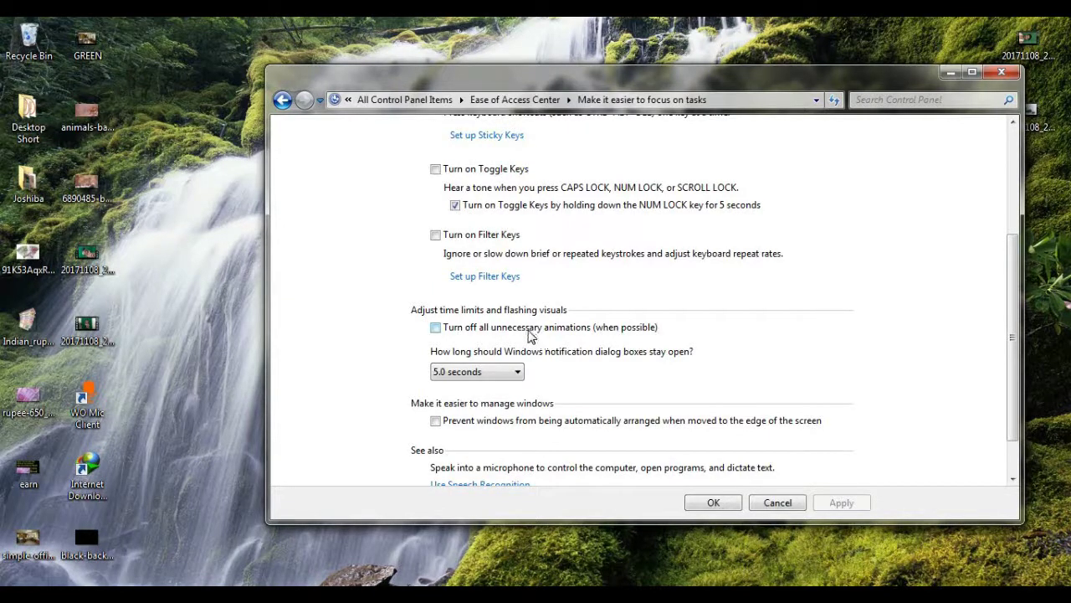
left_click(530, 336)
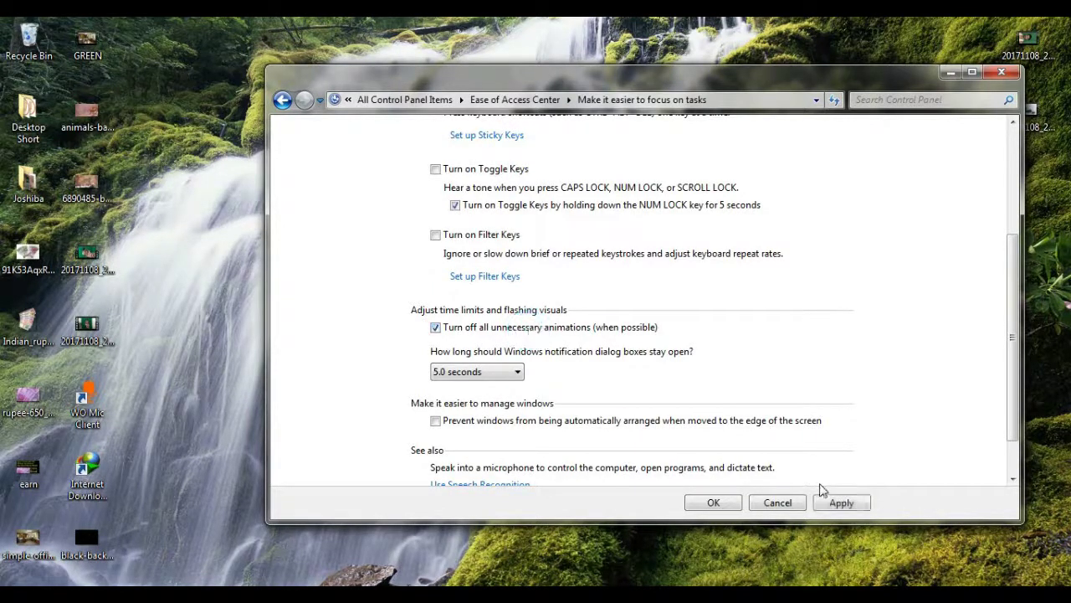
left_click(837, 503)
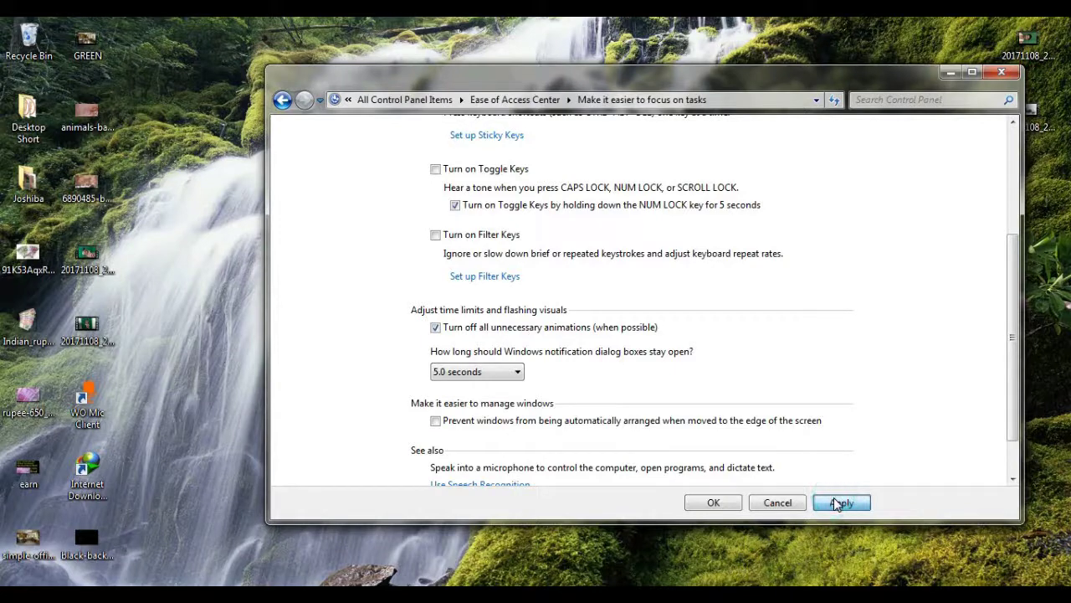
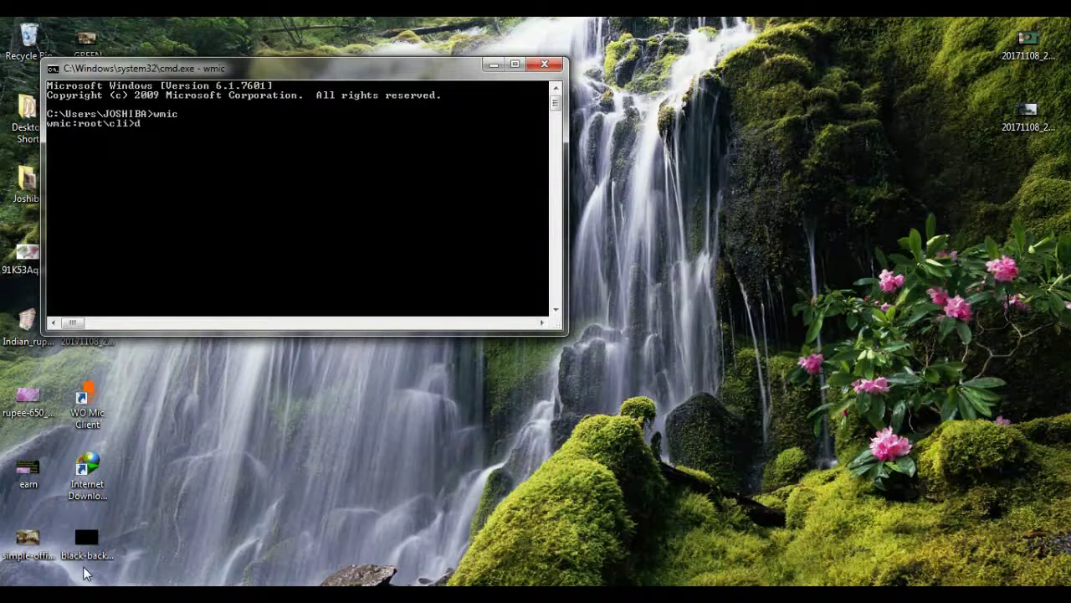
- Query the hard disk's health at the wmic prompt with the command "diskdrive get status"
type("kdri")
key("BackSpace")
key("BackSpace")
type("get status")
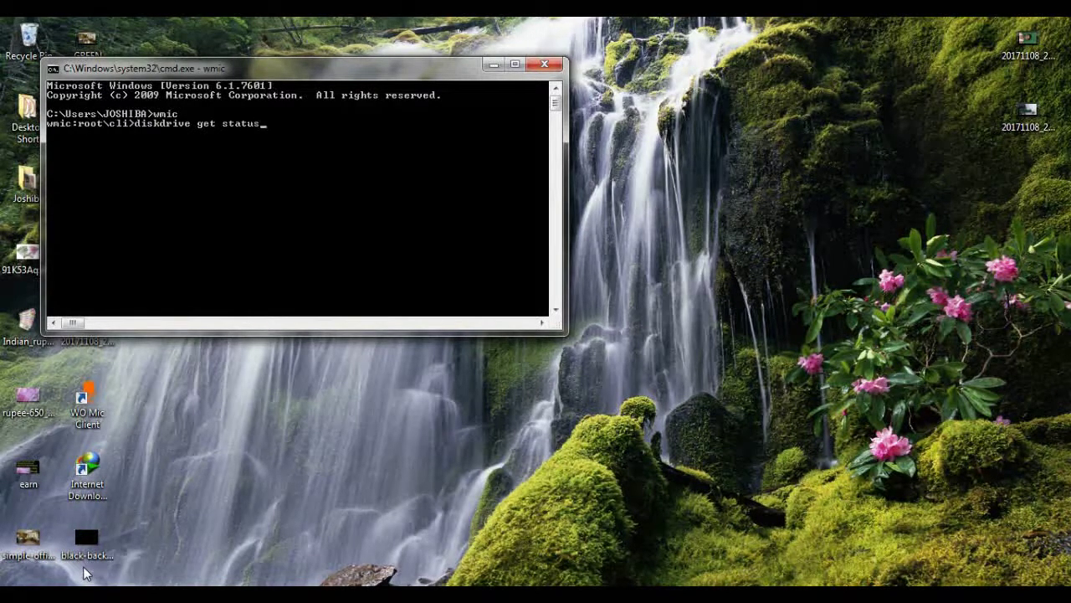
key("Return")
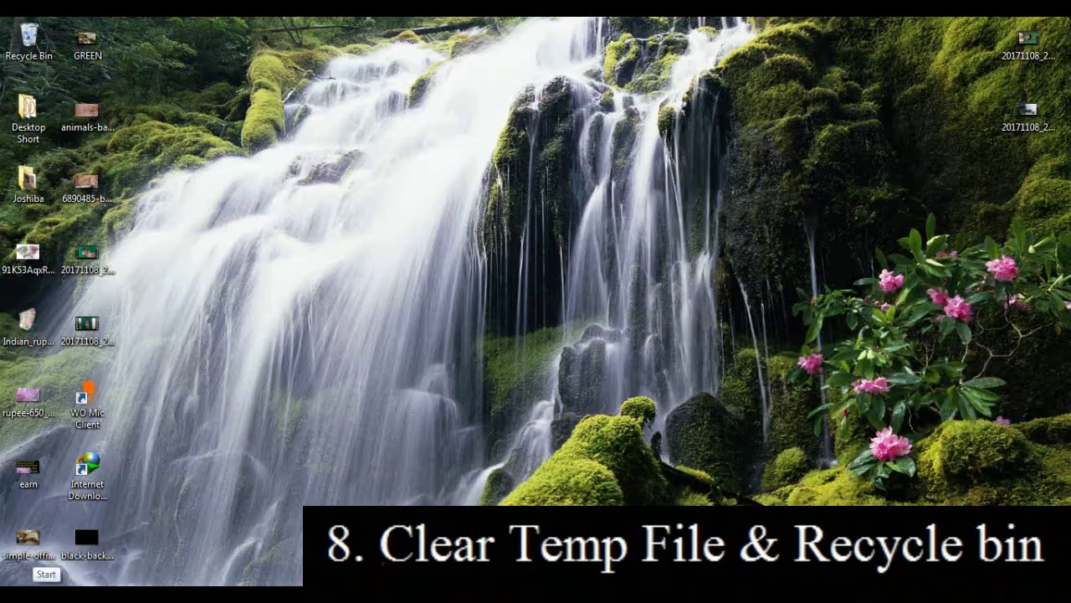
- Open the Windows system Temp folder by running temp
left_click(60, 582)
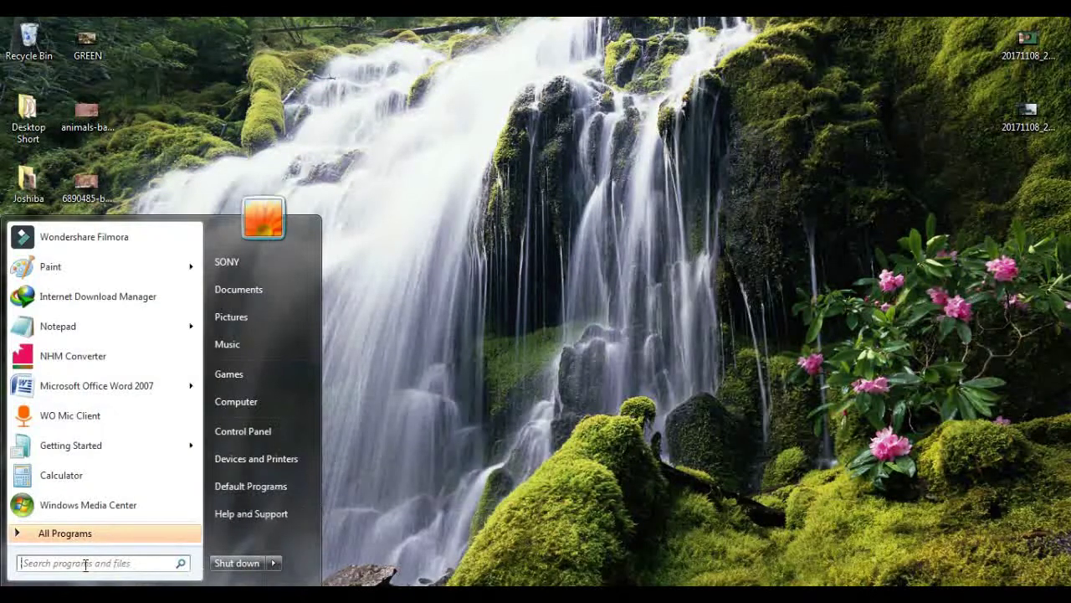
type("run")
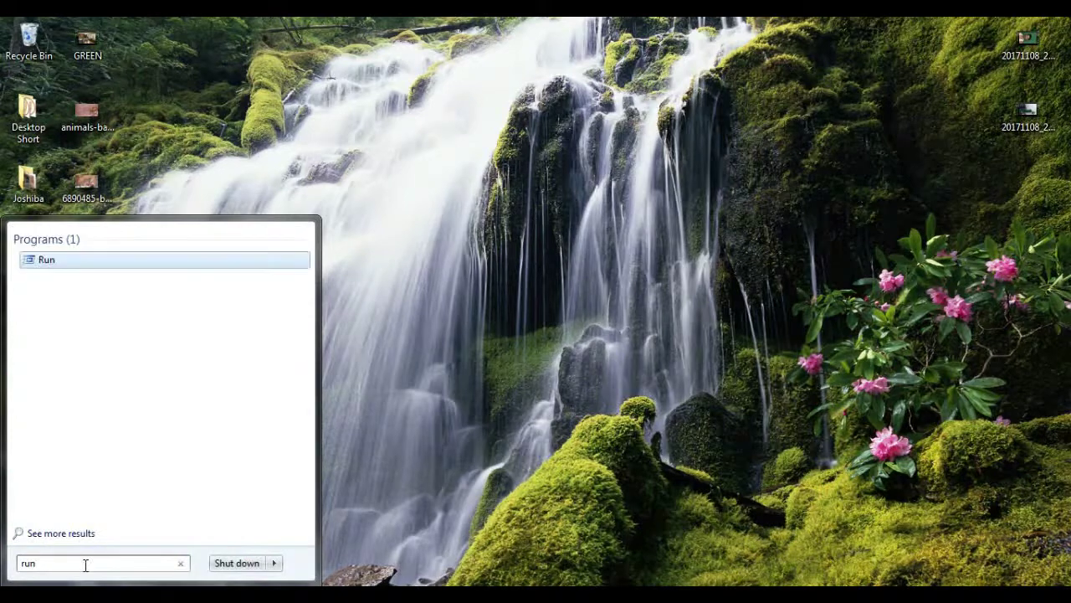
key("Return")
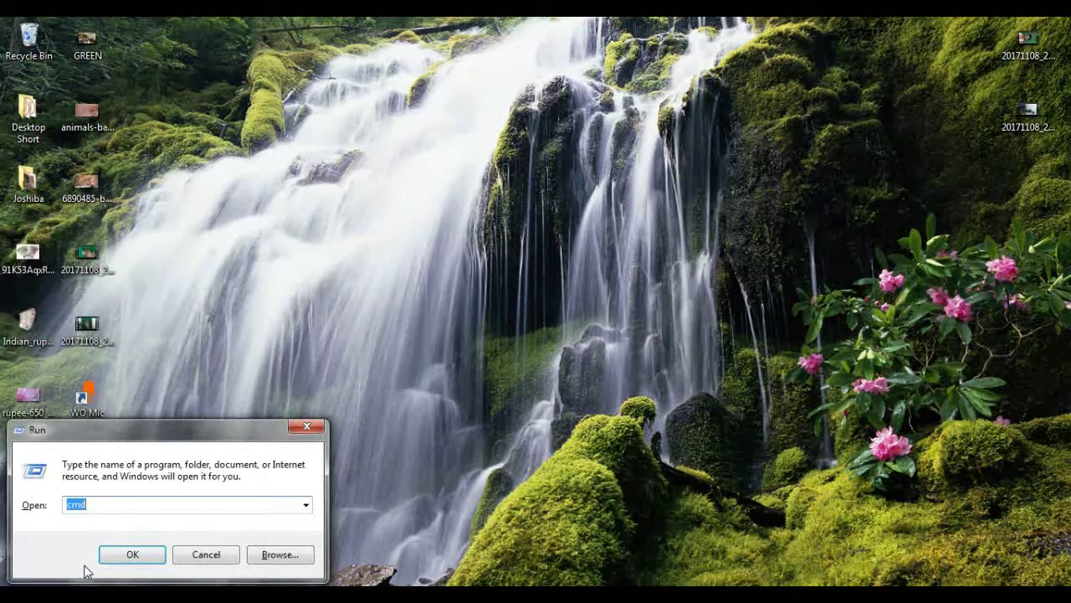
type("temp")
key("Return")
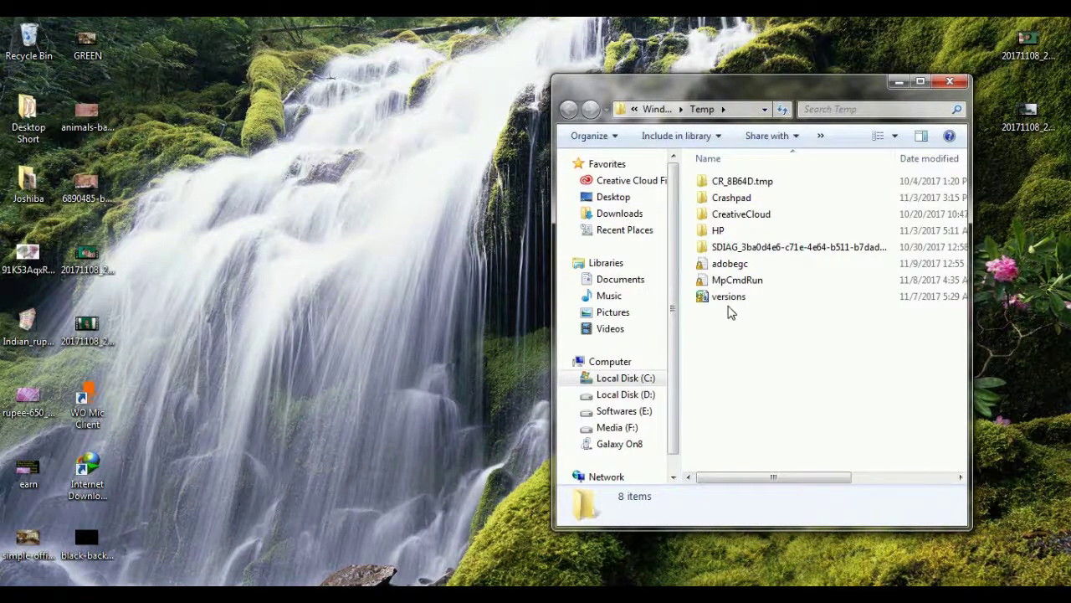
- Delete all items in the Windows Temp folder, cancel deletion of the file in use, and close the folder
key("ctrl+a")
key("Delete")
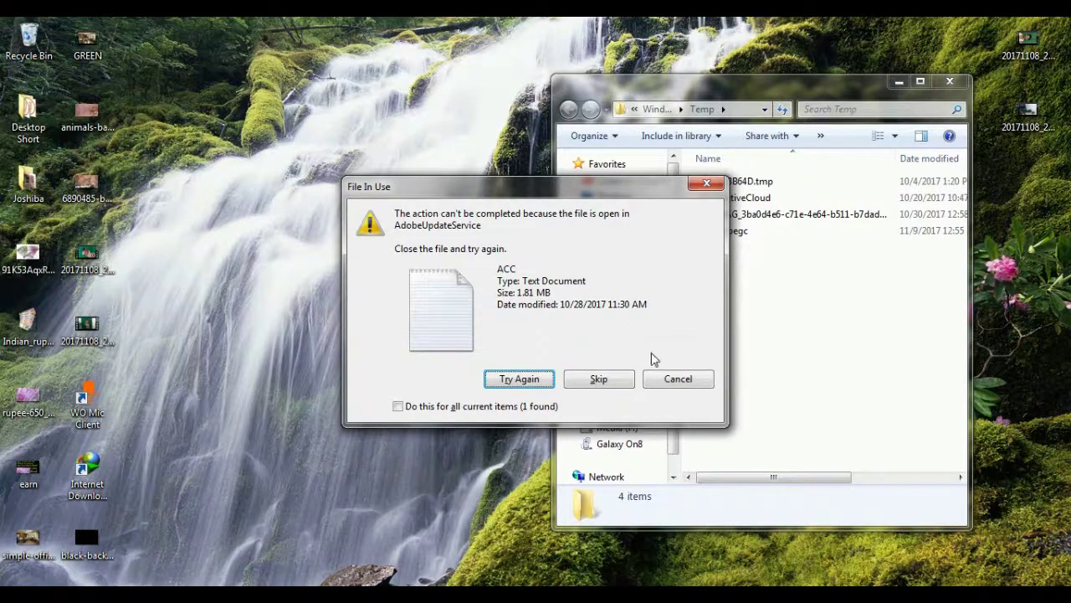
left_click(676, 379)
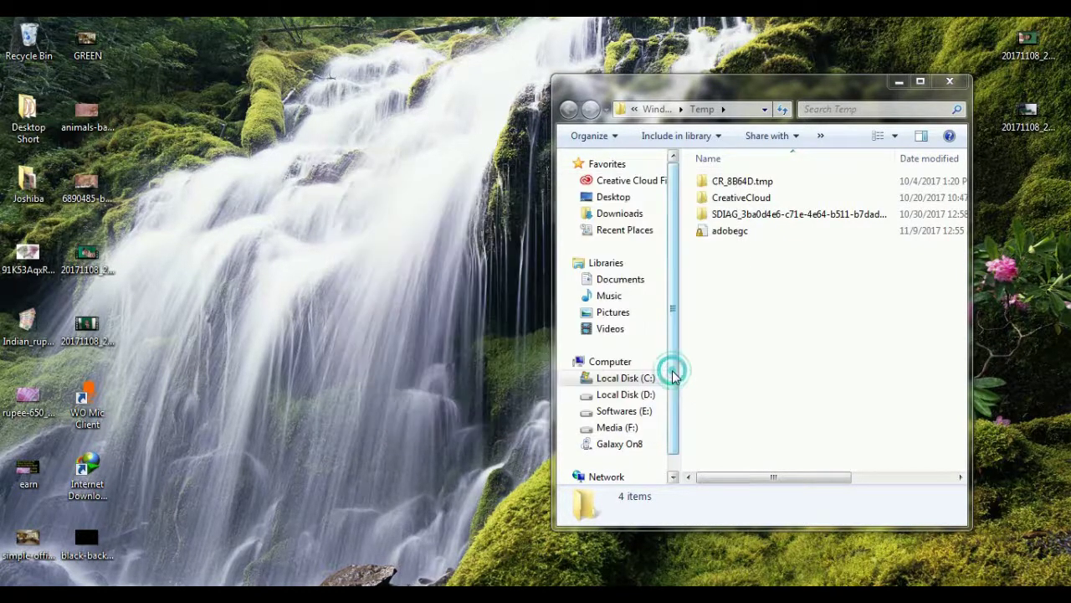
left_click(950, 82)
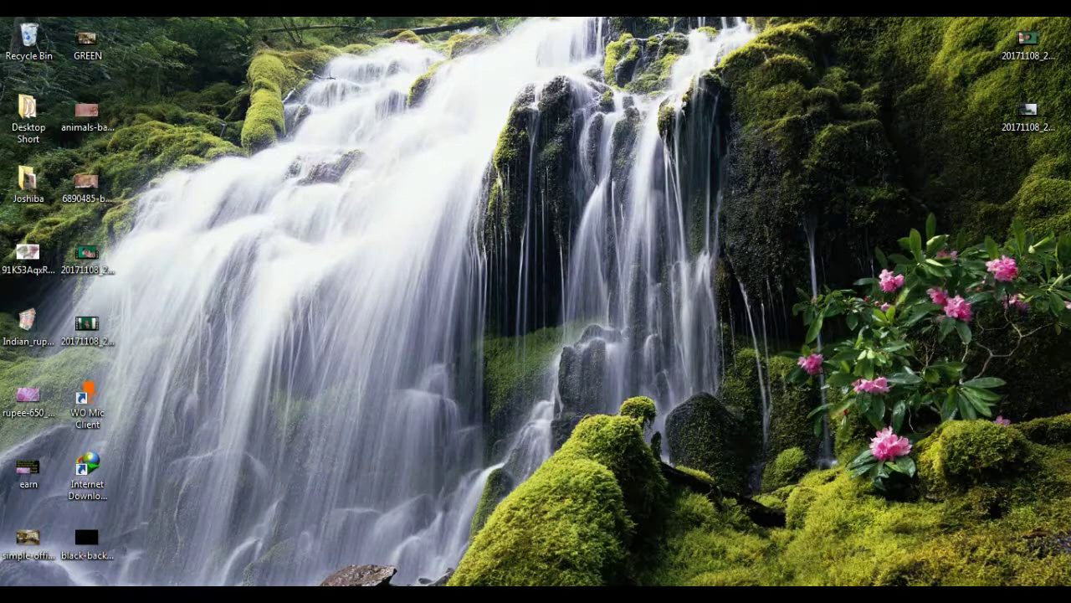
- Open the user account's local Temp folder by running %temp%
left_click(25, 590)
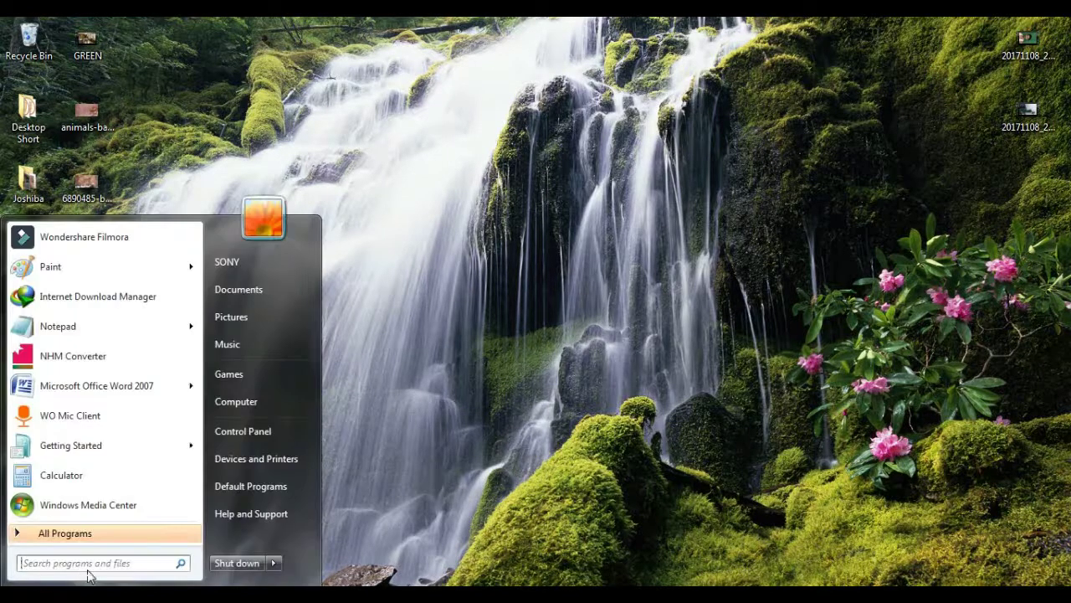
type("run")
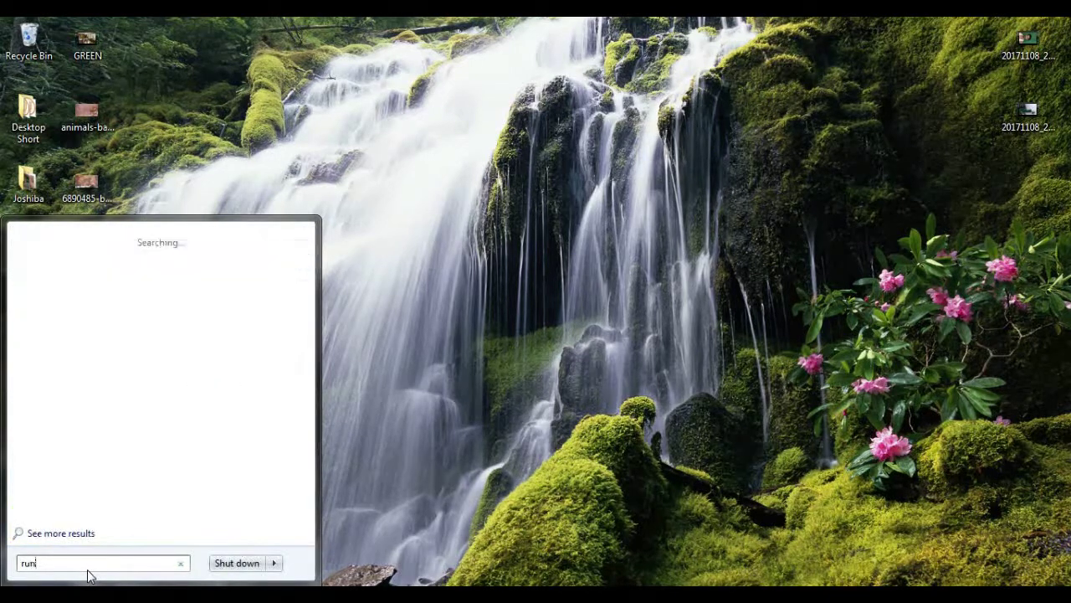
key("Return")
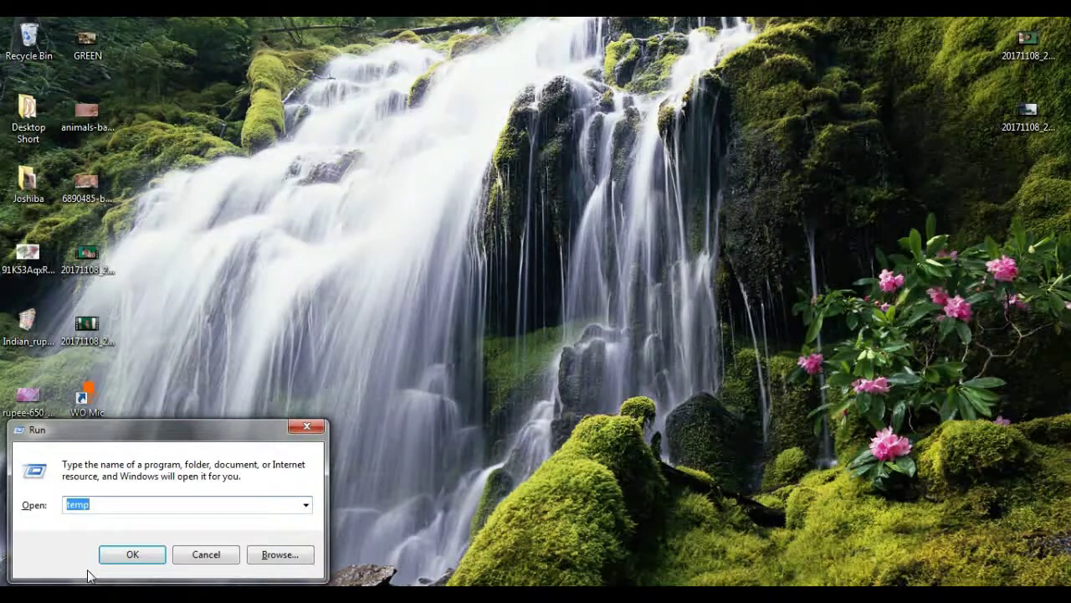
type("%t")
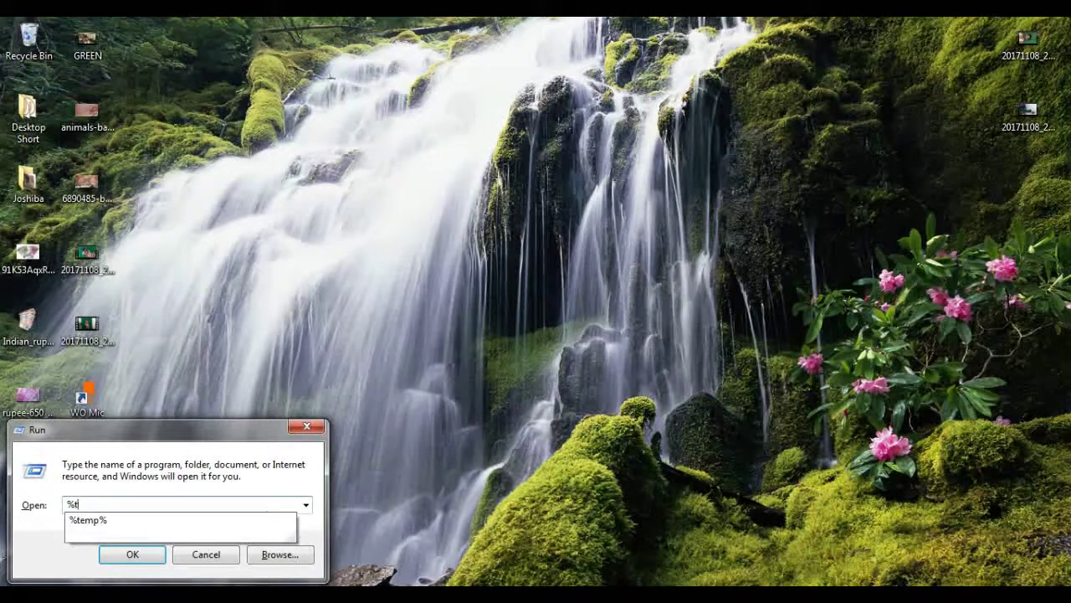
key("Down")
key("Return")
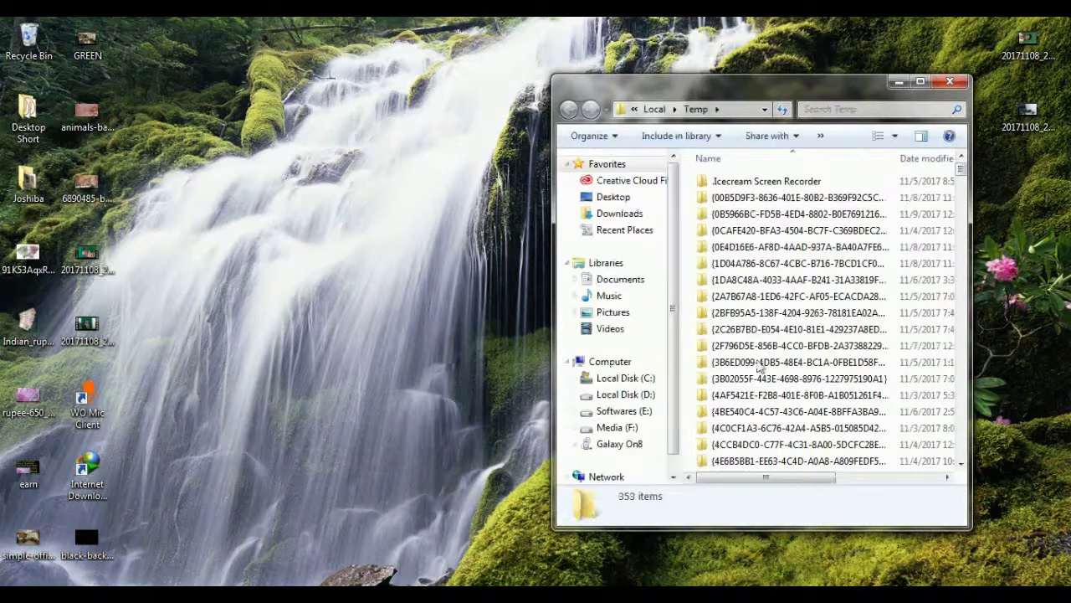
- Delete all items in the local Temp folder, cancel the prompts for the oversized and in-use folders, and close the window
left_click(782, 360)
key("ctrl+a")
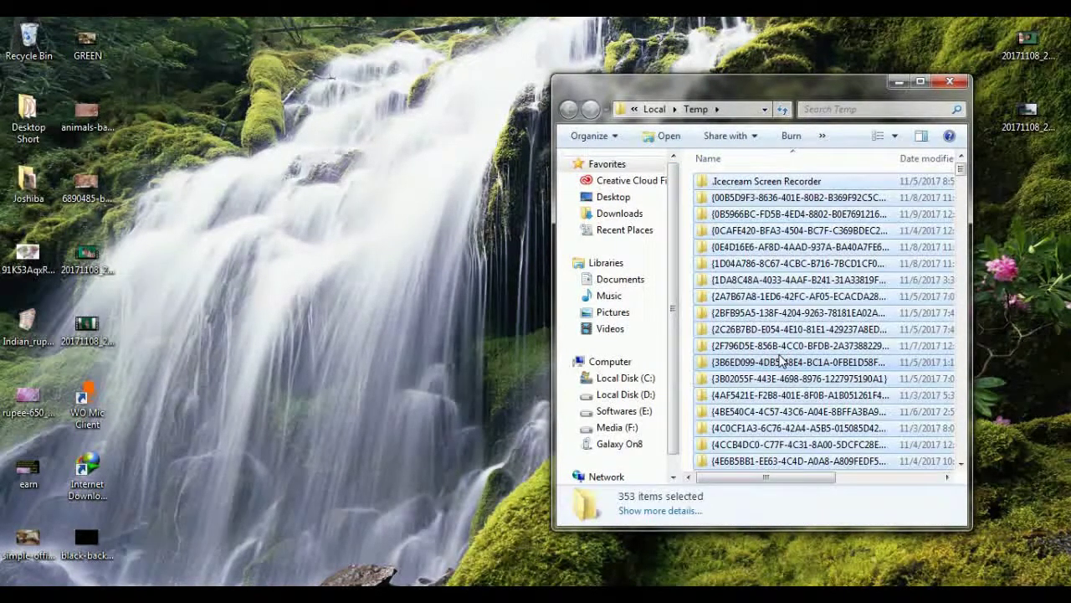
key("Delete")
key("Return")
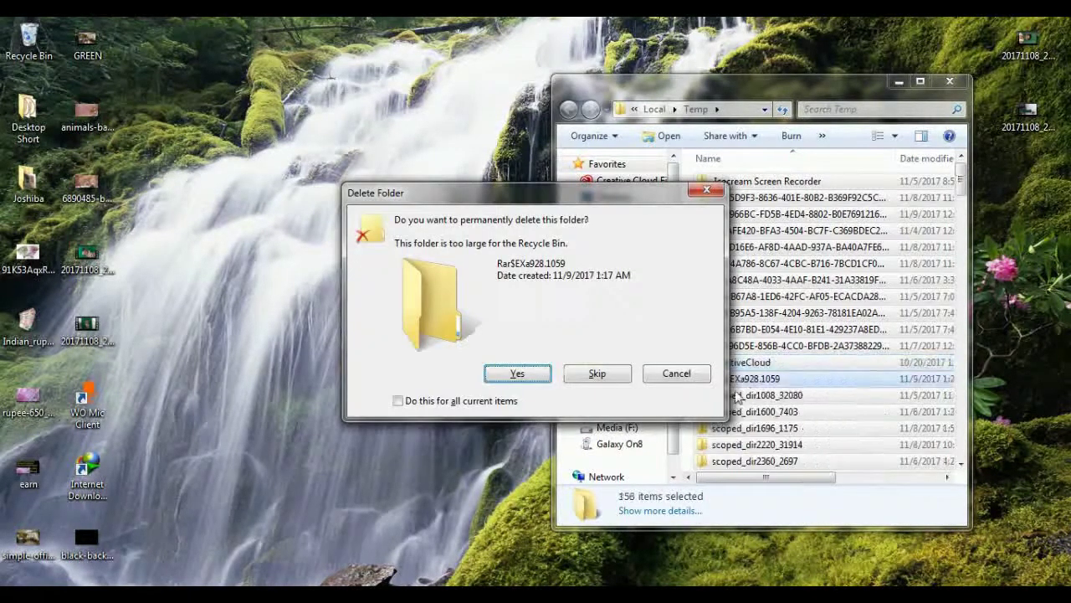
left_click(697, 376)
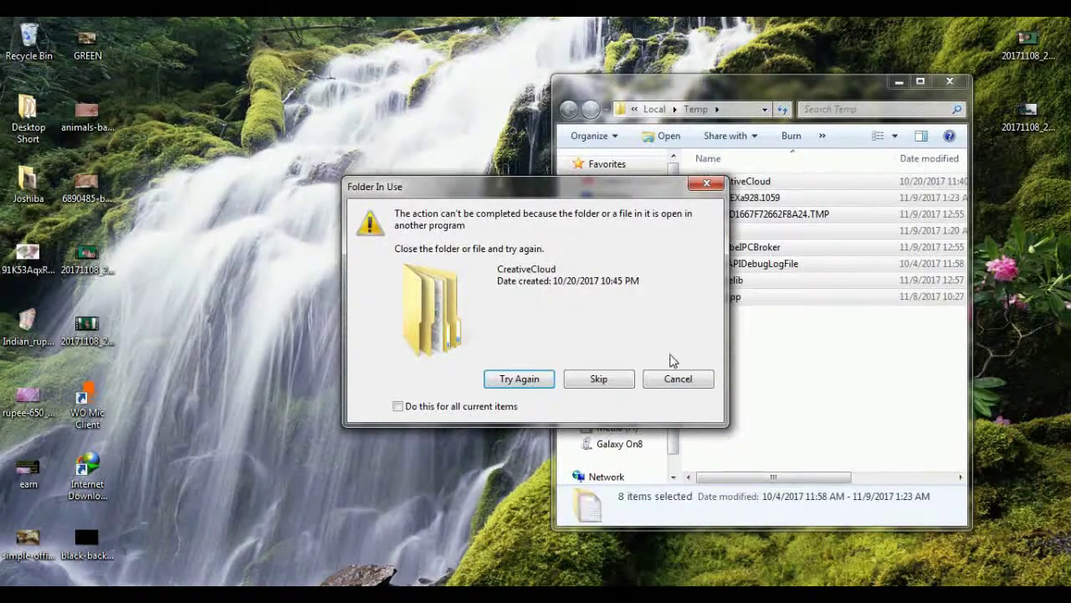
left_click(678, 379)
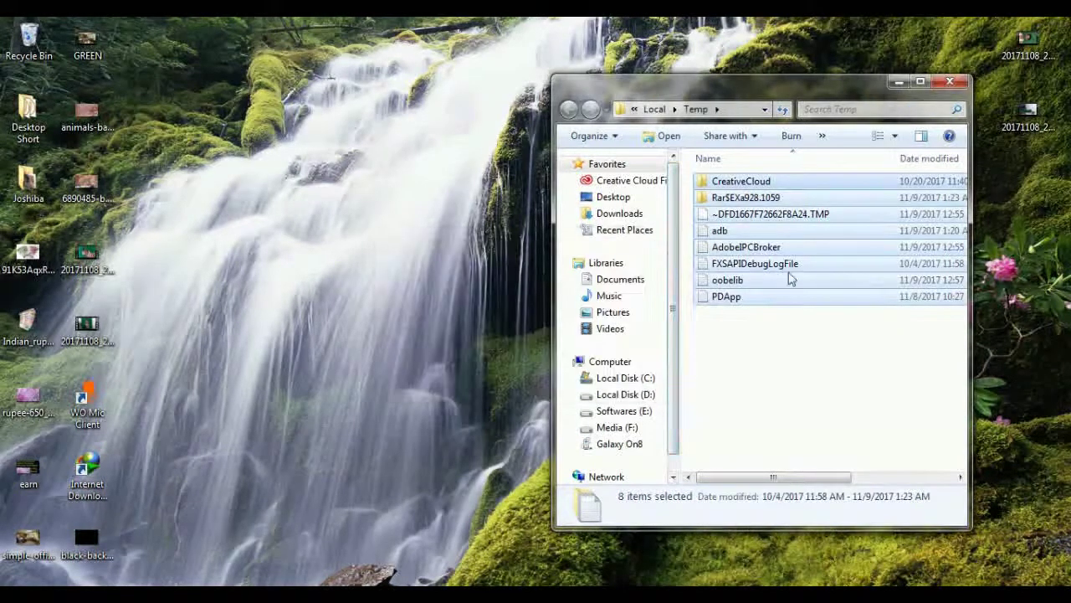
left_click(951, 83)
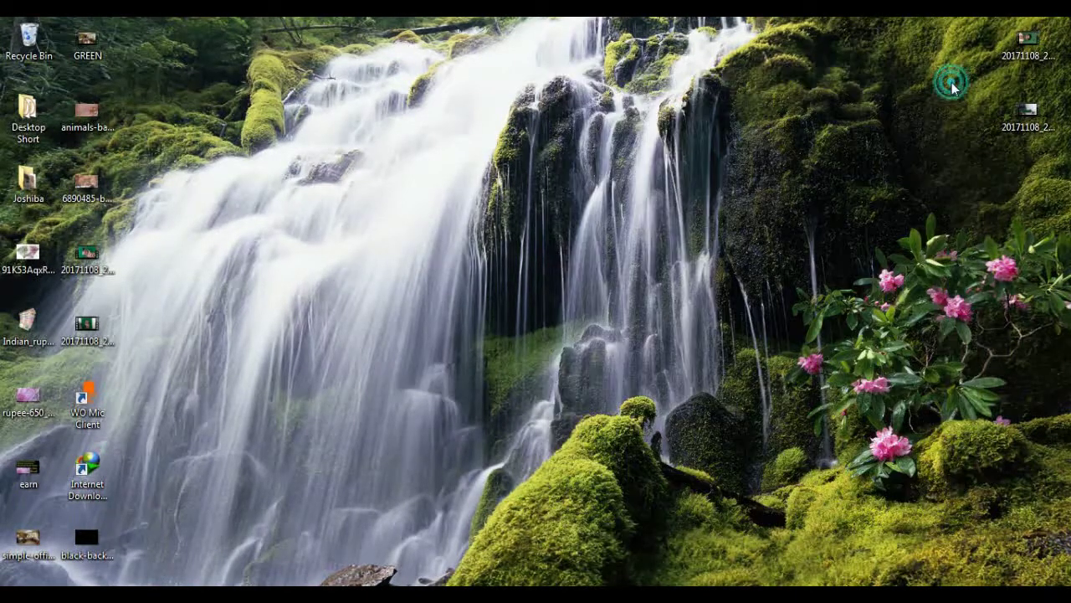
- Open the Windows Prefetch folder by running prefetch and grant permission to access it
key("super")
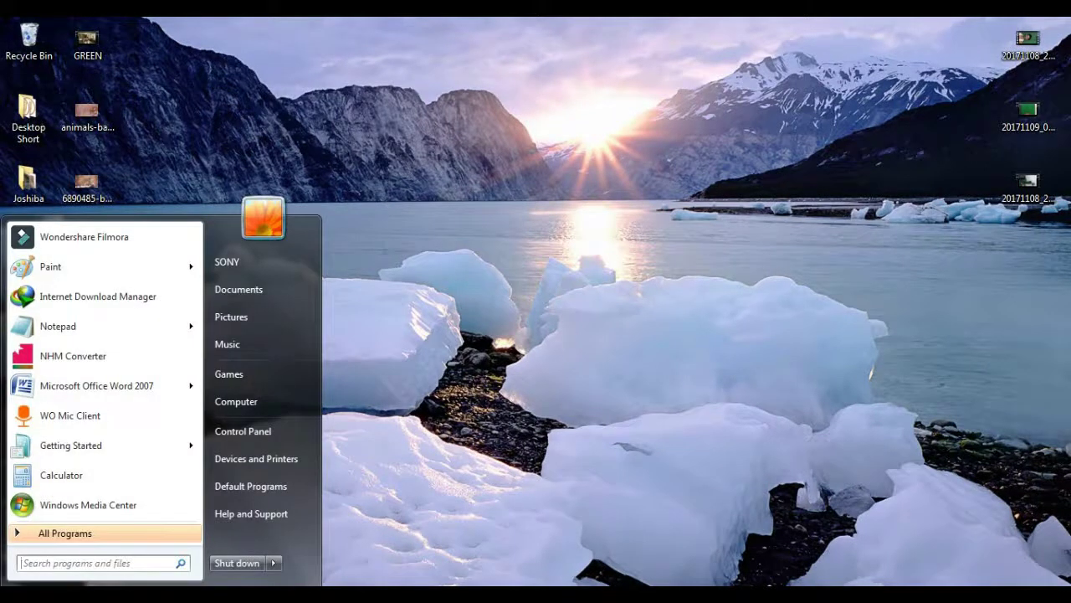
type("run")
key("Return")
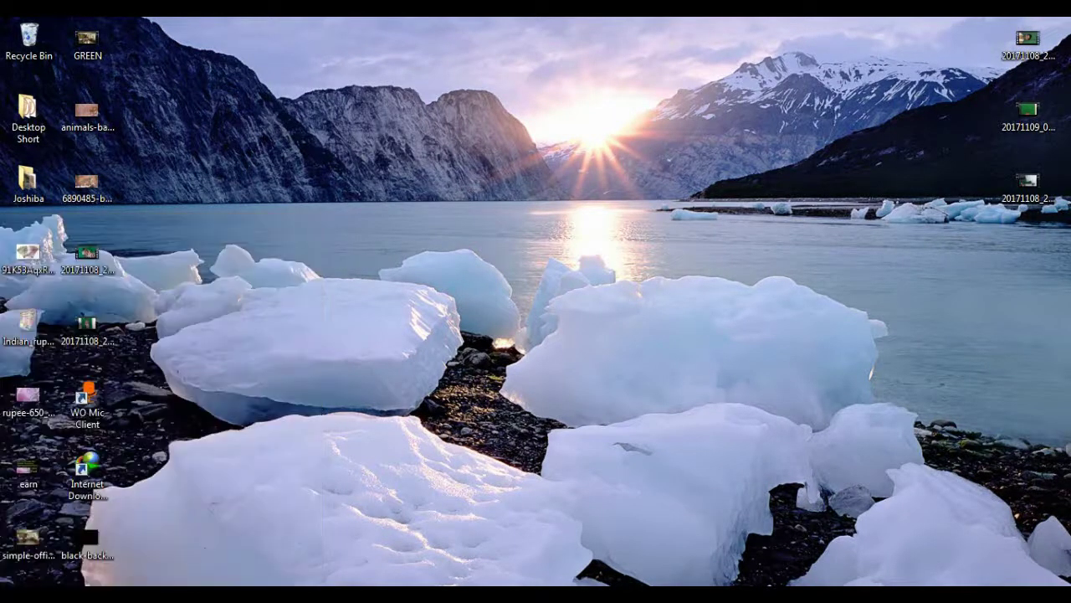
type("pre")
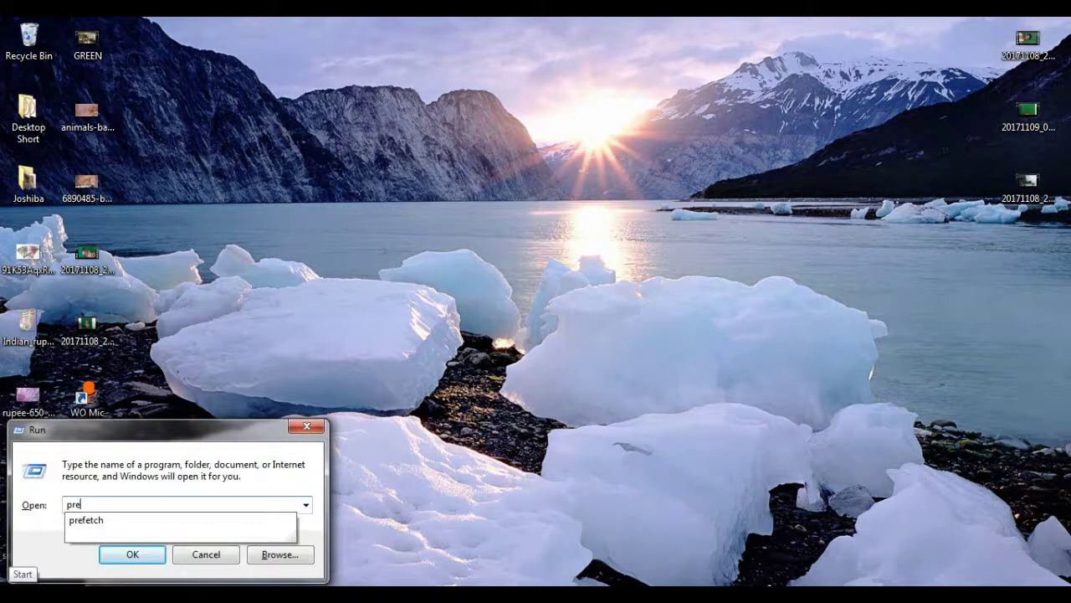
key("Down")
key("Return")
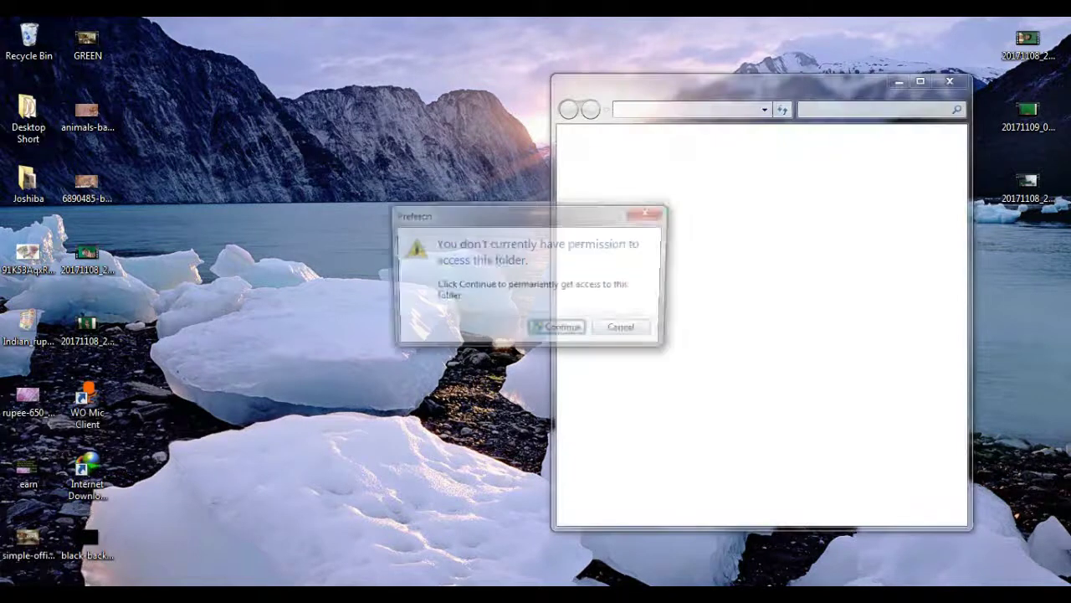
key("Return")
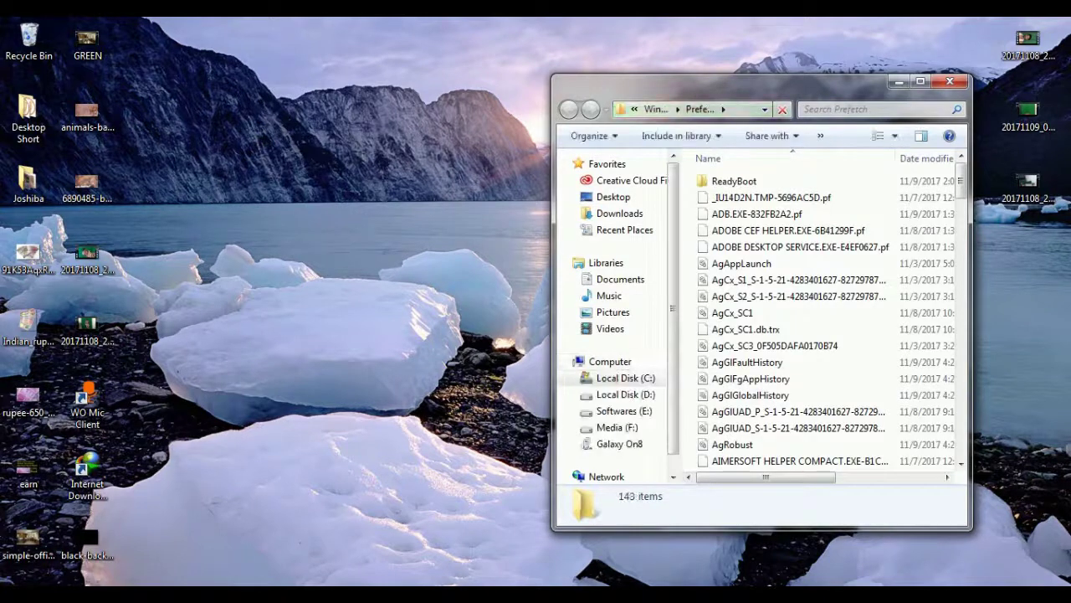
- Permanently delete all items in the Prefetch folder, bypassing the Recycle Bin
key("ctrl+a")
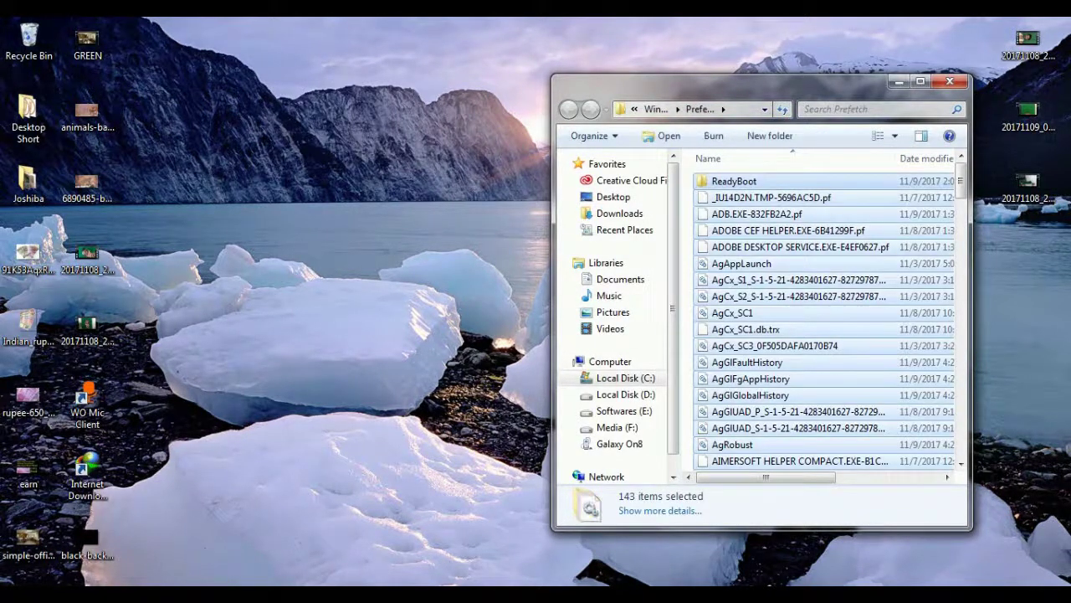
key("shift+Delete")
key("Return")
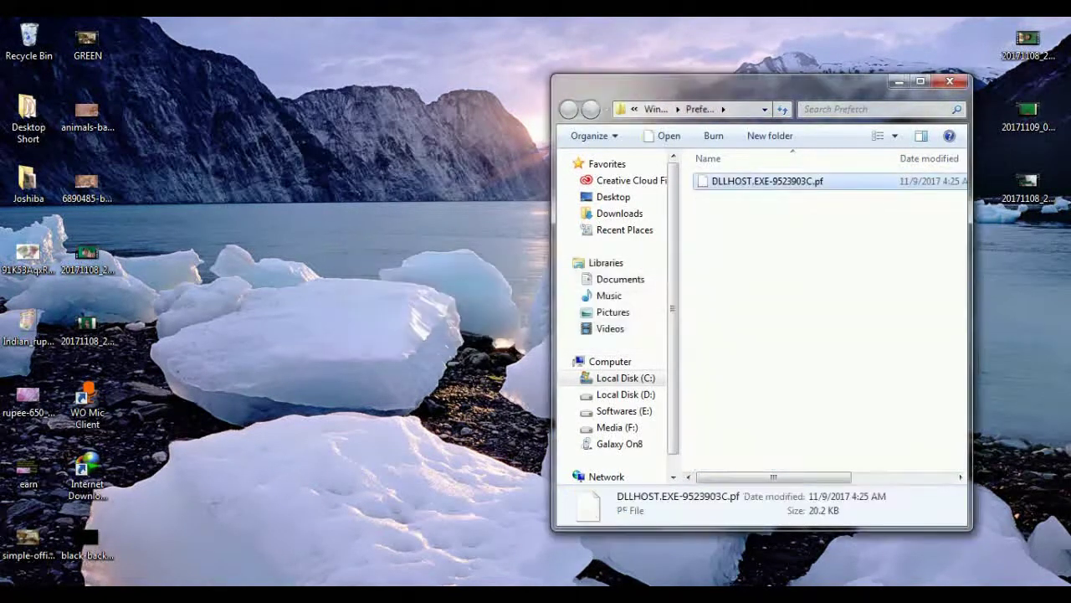
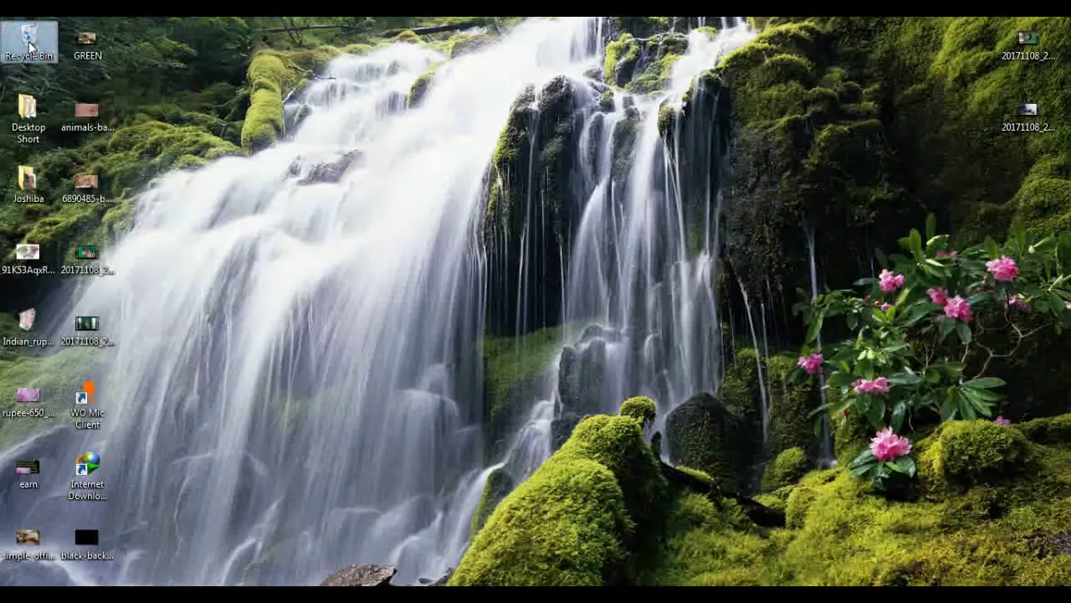
- Empty the Recycle Bin, permanently deleting all of its items
right_click(30, 47)
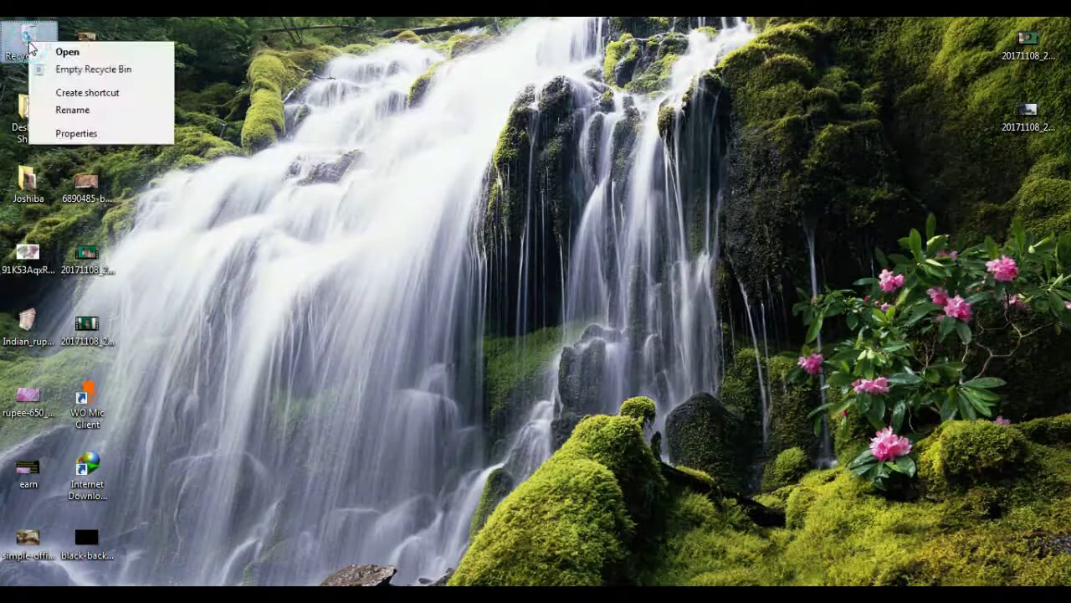
left_click(83, 72)
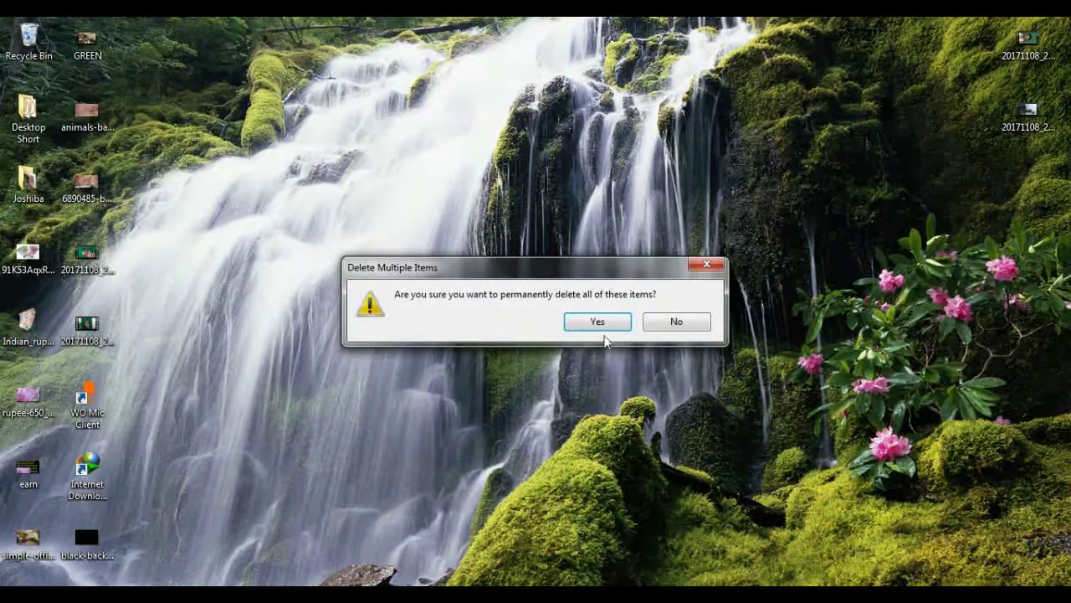
left_click(597, 324)
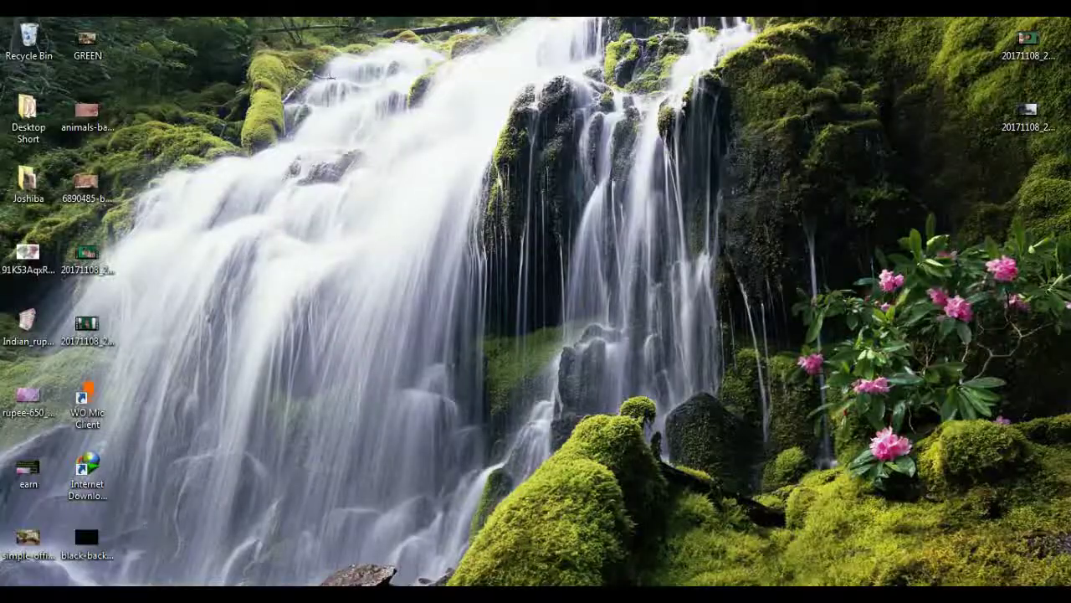
- Search for "windows memo" and launch Windows Memory Diagnostic
key("super")
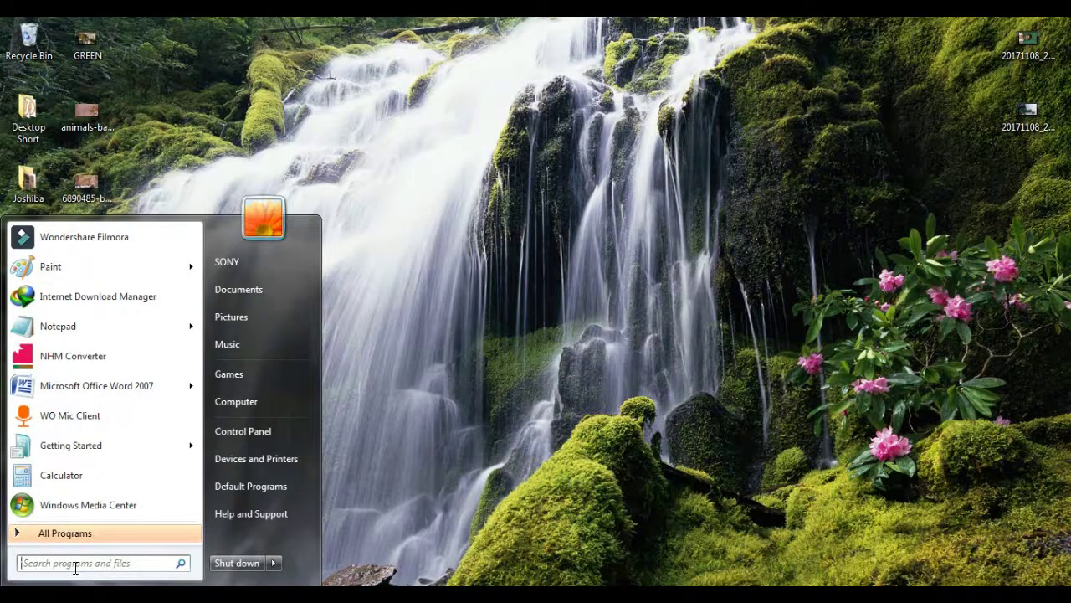
type("wi")
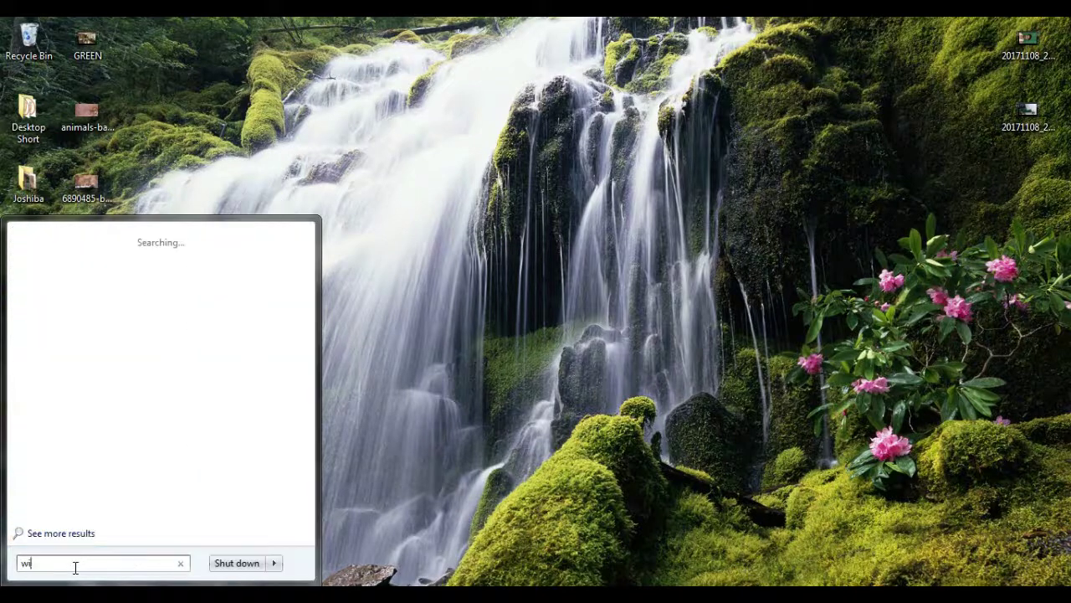
type("ndows")
type("memo")
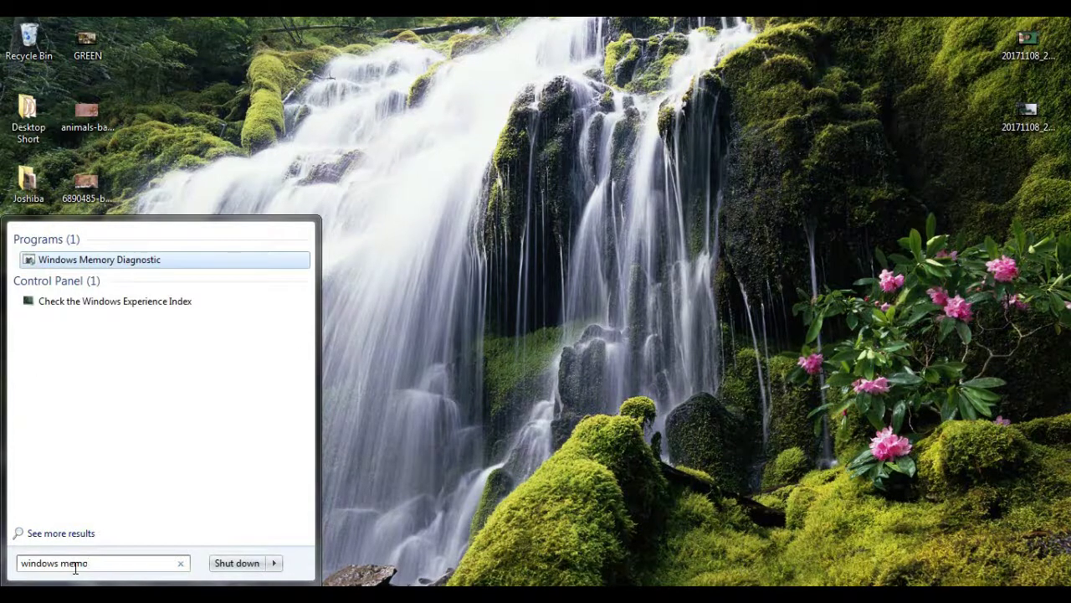
key("Return")
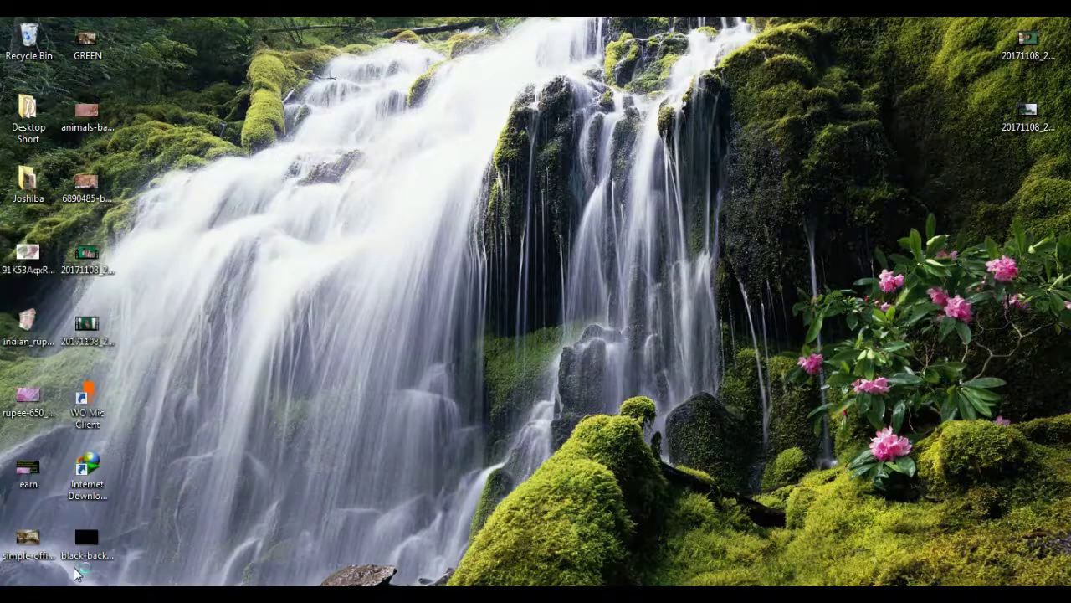